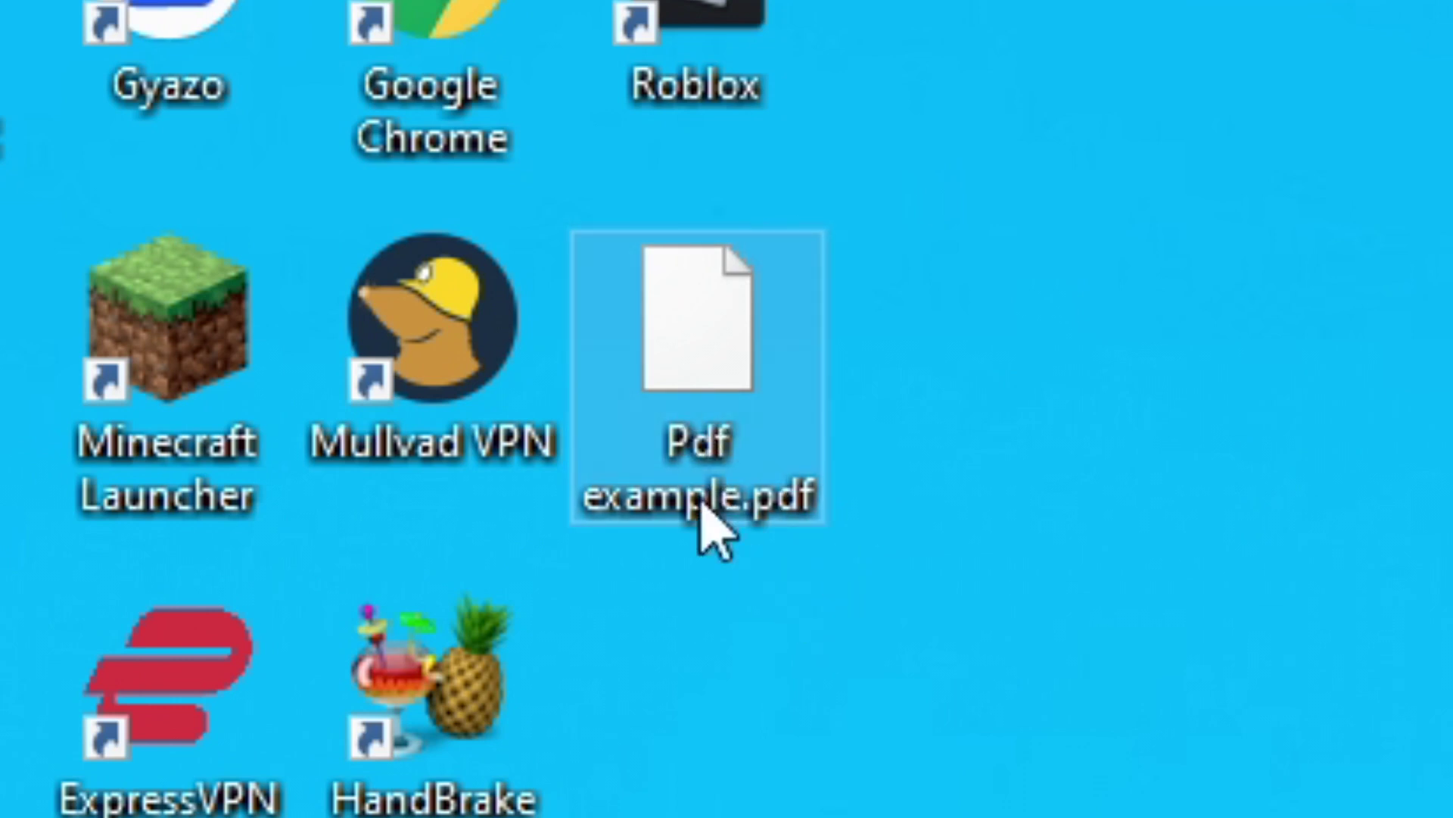
Step: Open Pdf example.pdf in the web browser and zoom the page to 200%
right_click(723, 500)
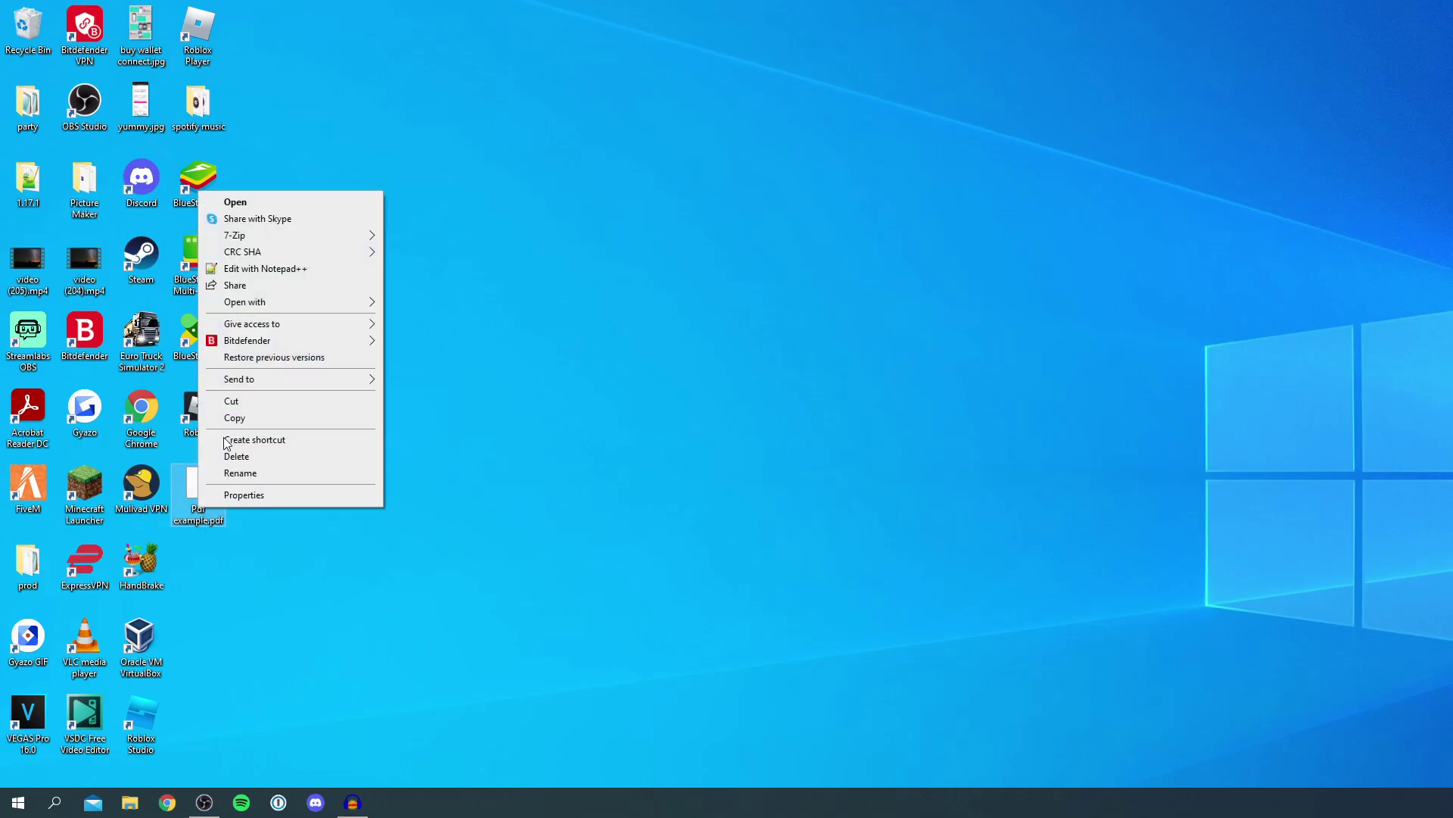
mouse_move(258, 301)
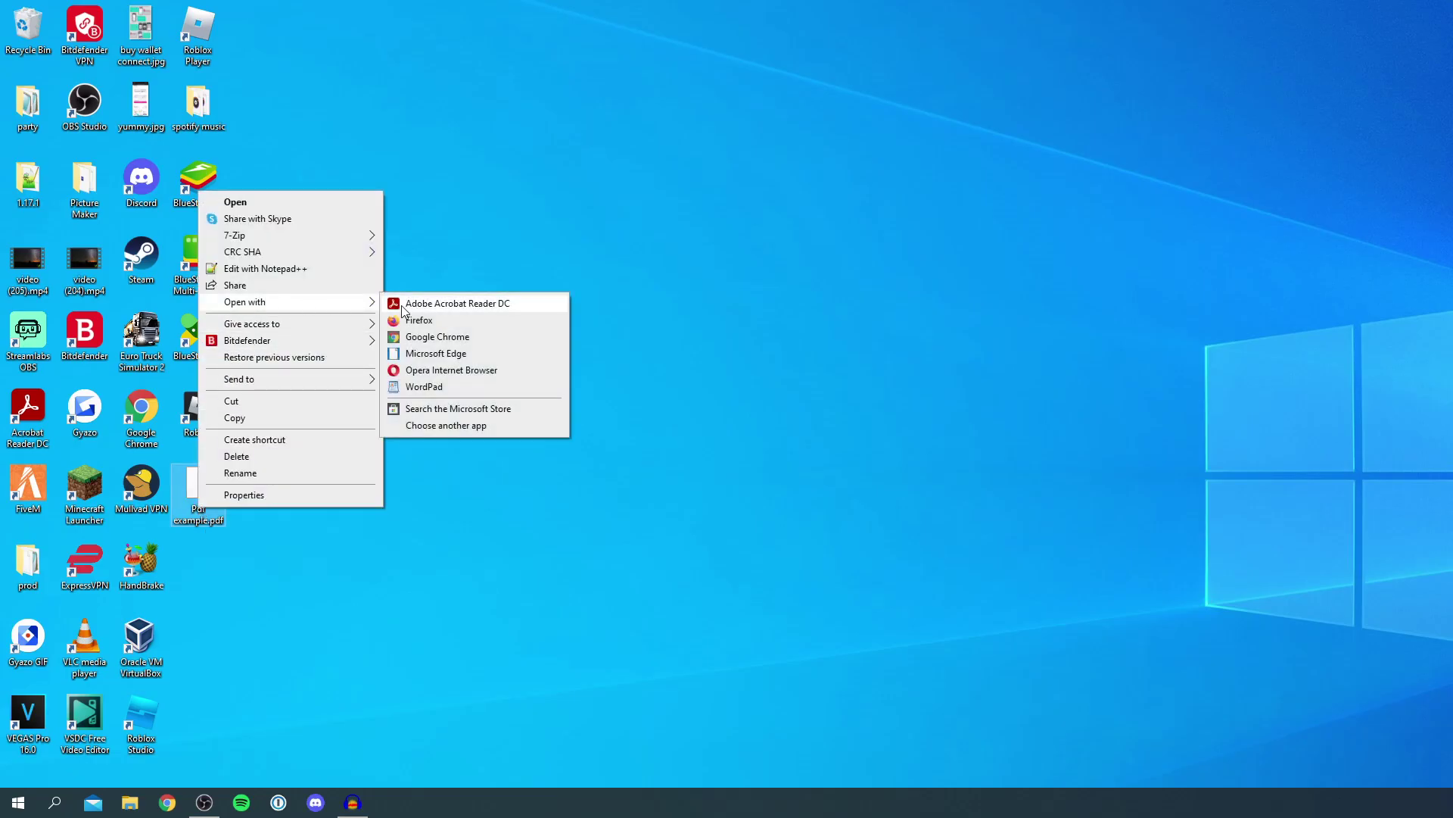
click(442, 337)
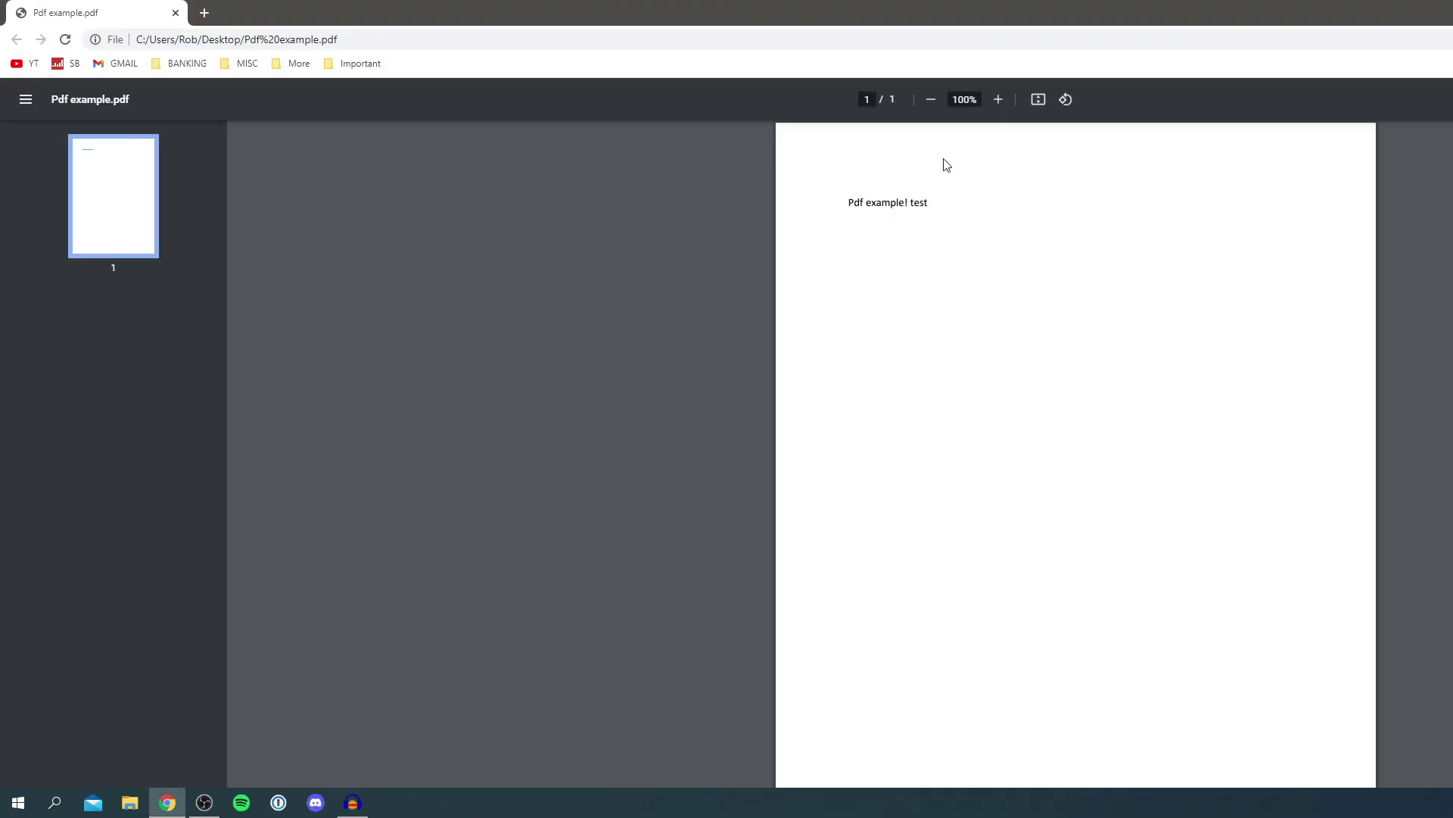
click(996, 99)
click(996, 99)
click(997, 99)
click(996, 99)
click(997, 100)
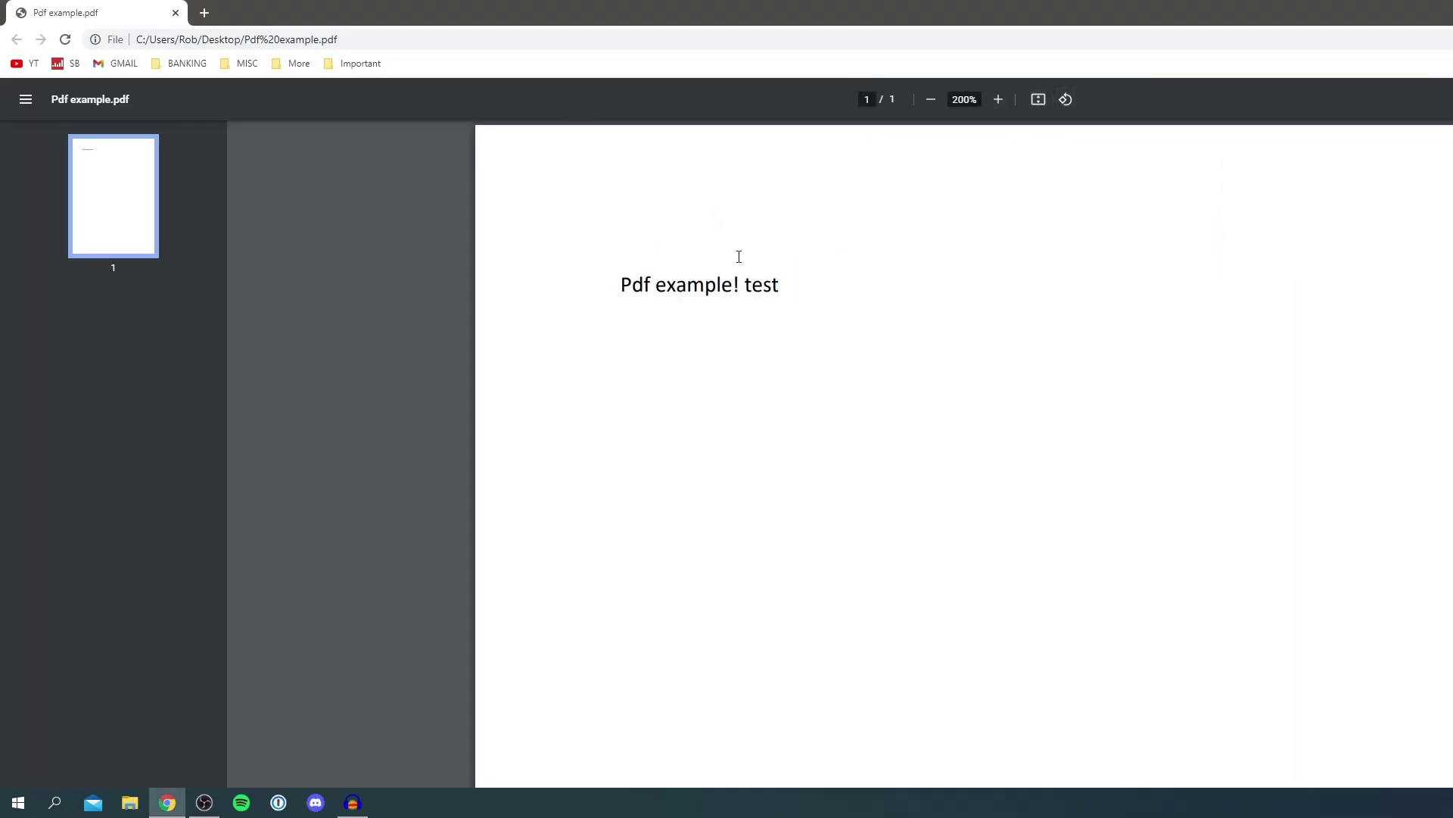
Step: Select the 'Pdf example! test' text in the PDF, then return to the desktop
drag(622, 285, 781, 284)
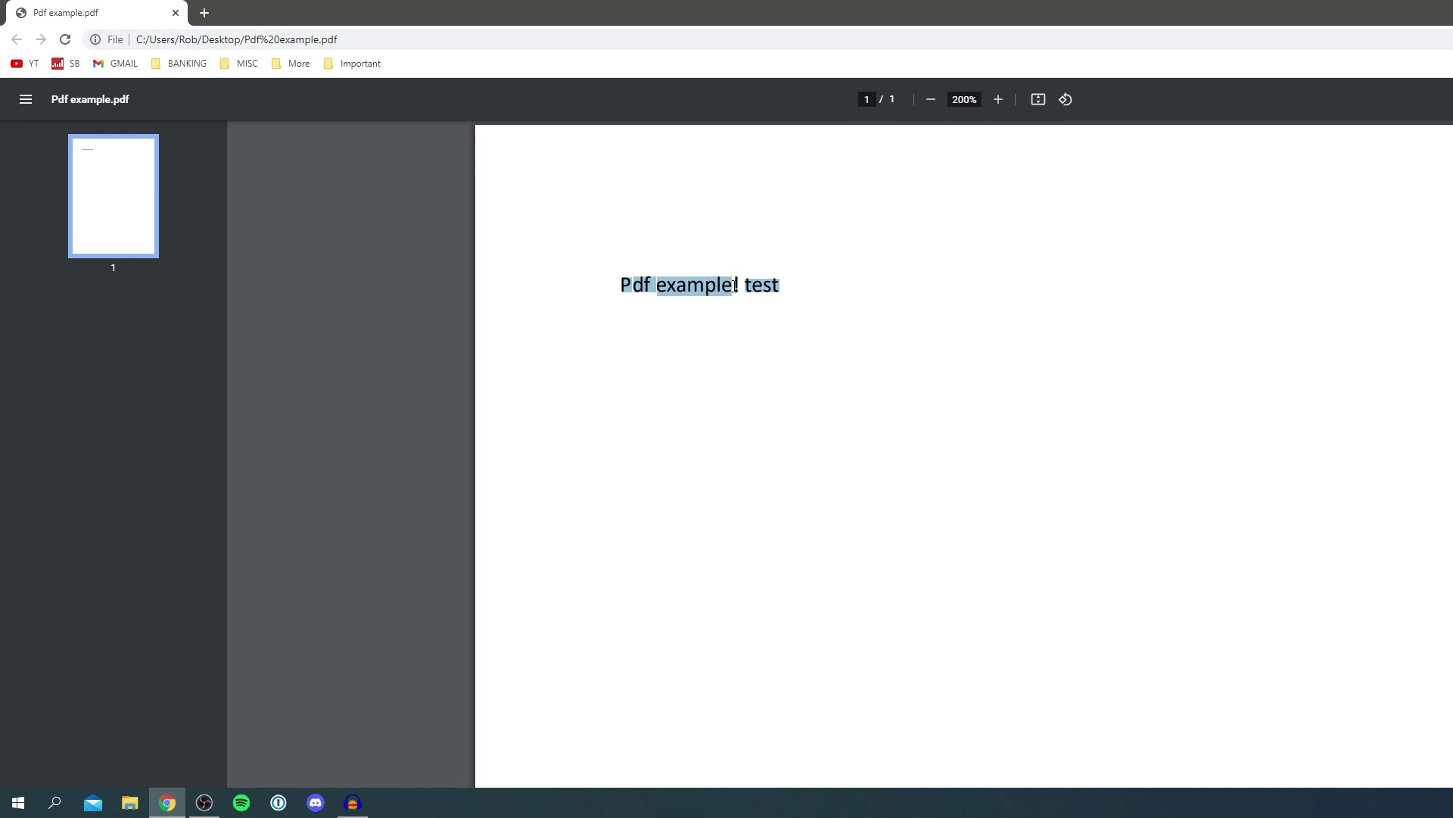
click(726, 283)
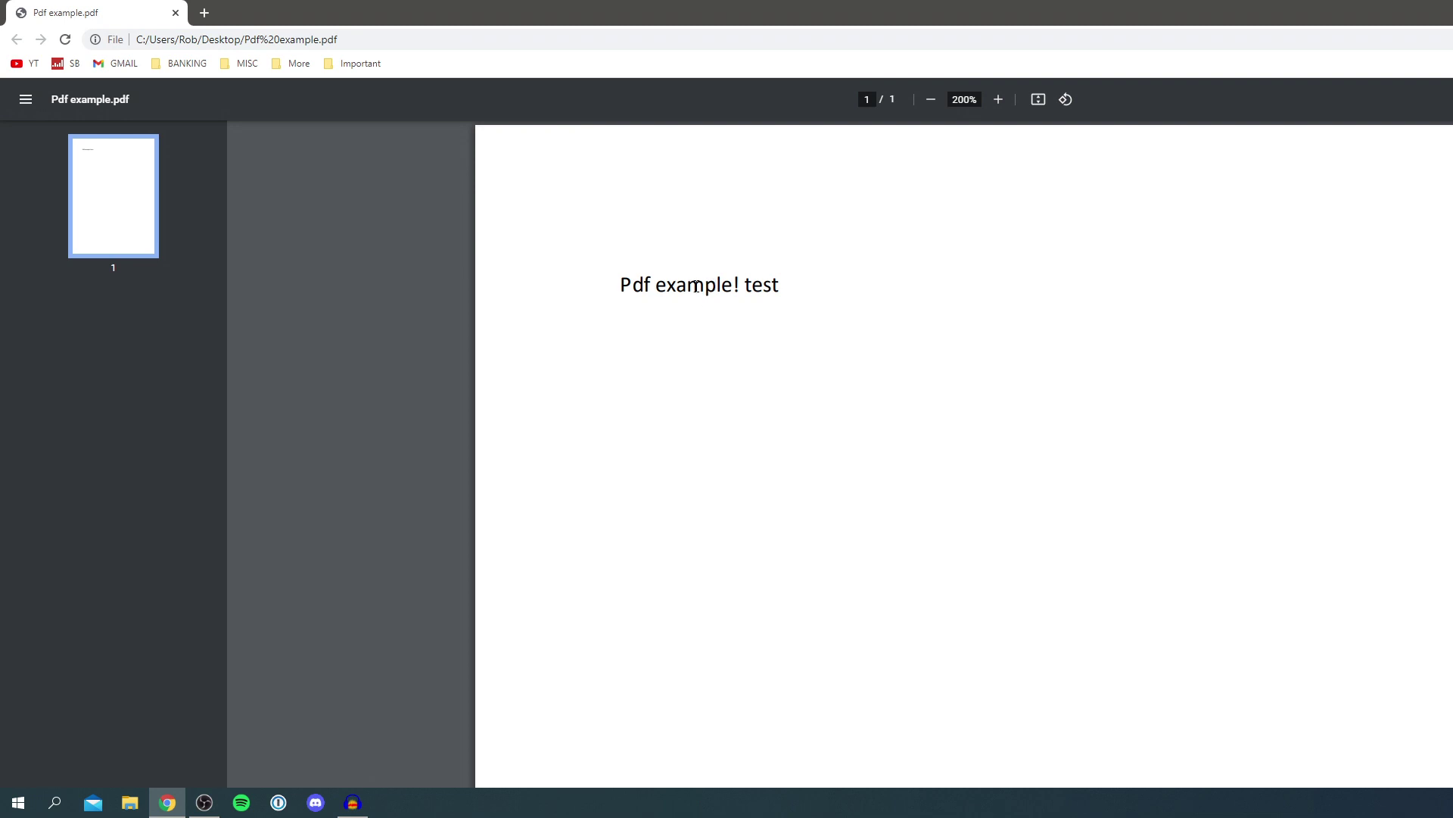
drag(646, 285, 716, 285)
key(super+d)
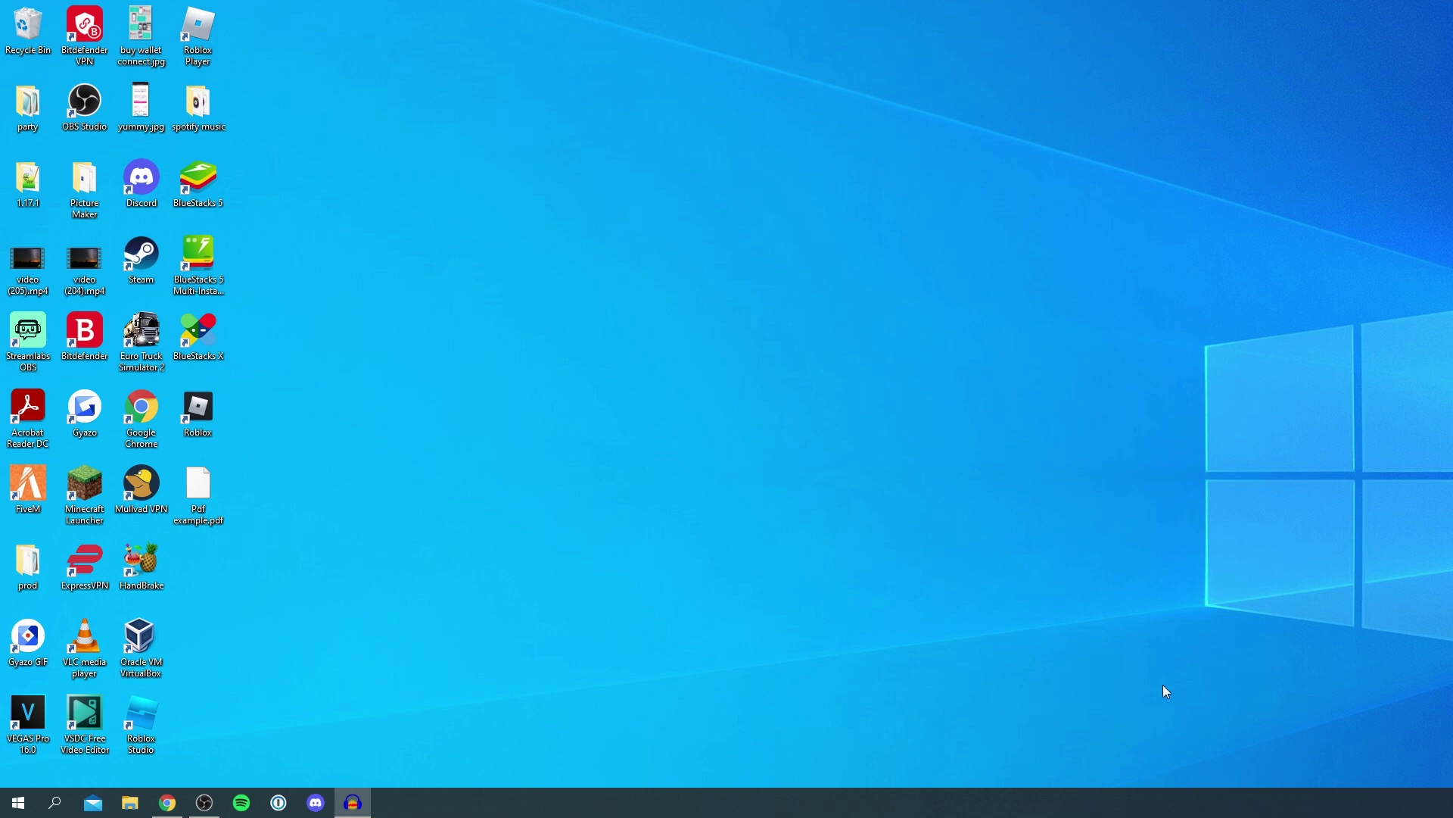
Step: Search Google for 'libre office' and open the official LibreOffice home page
click(167, 803)
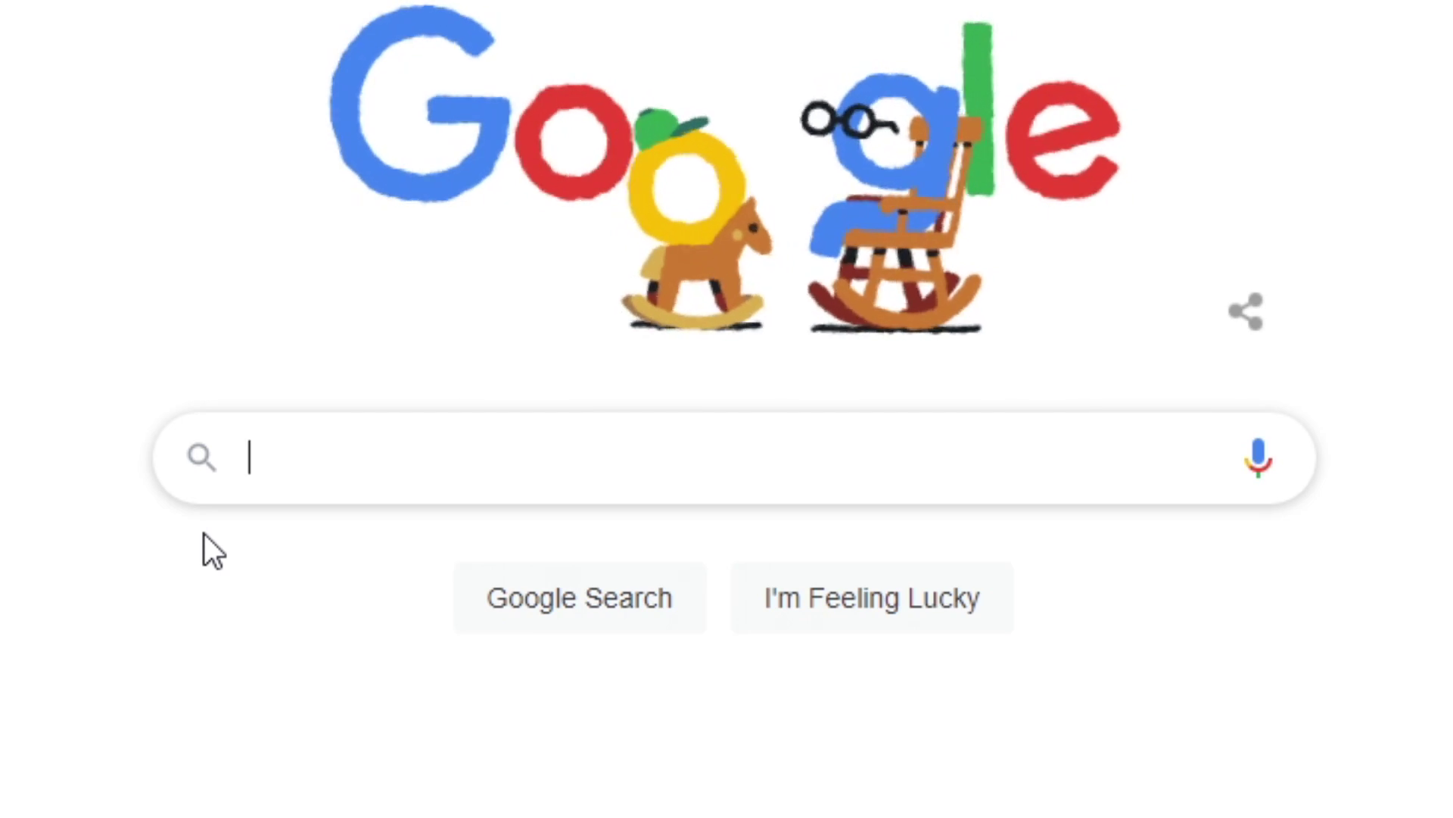
text(libre)
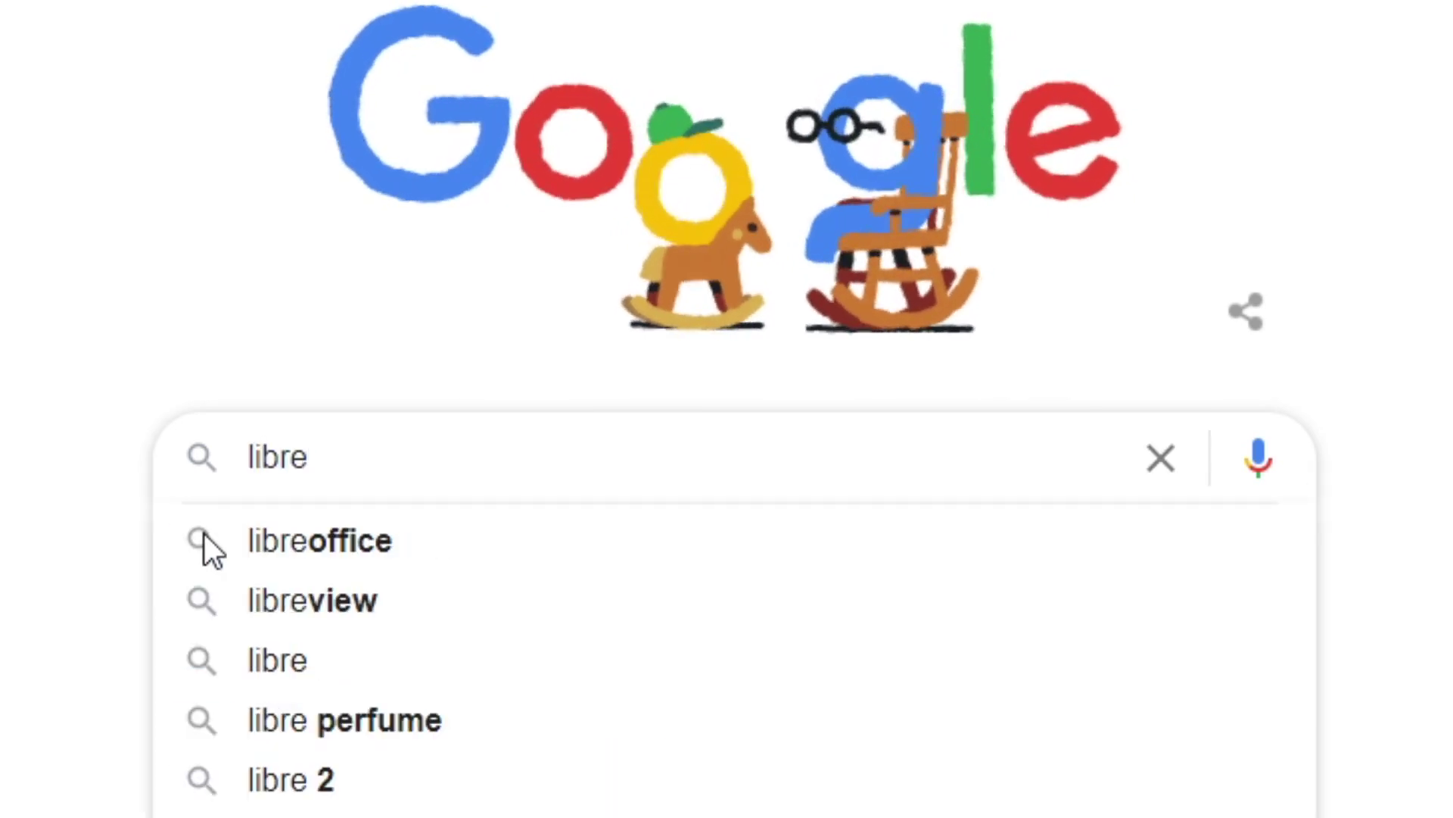
text( off)
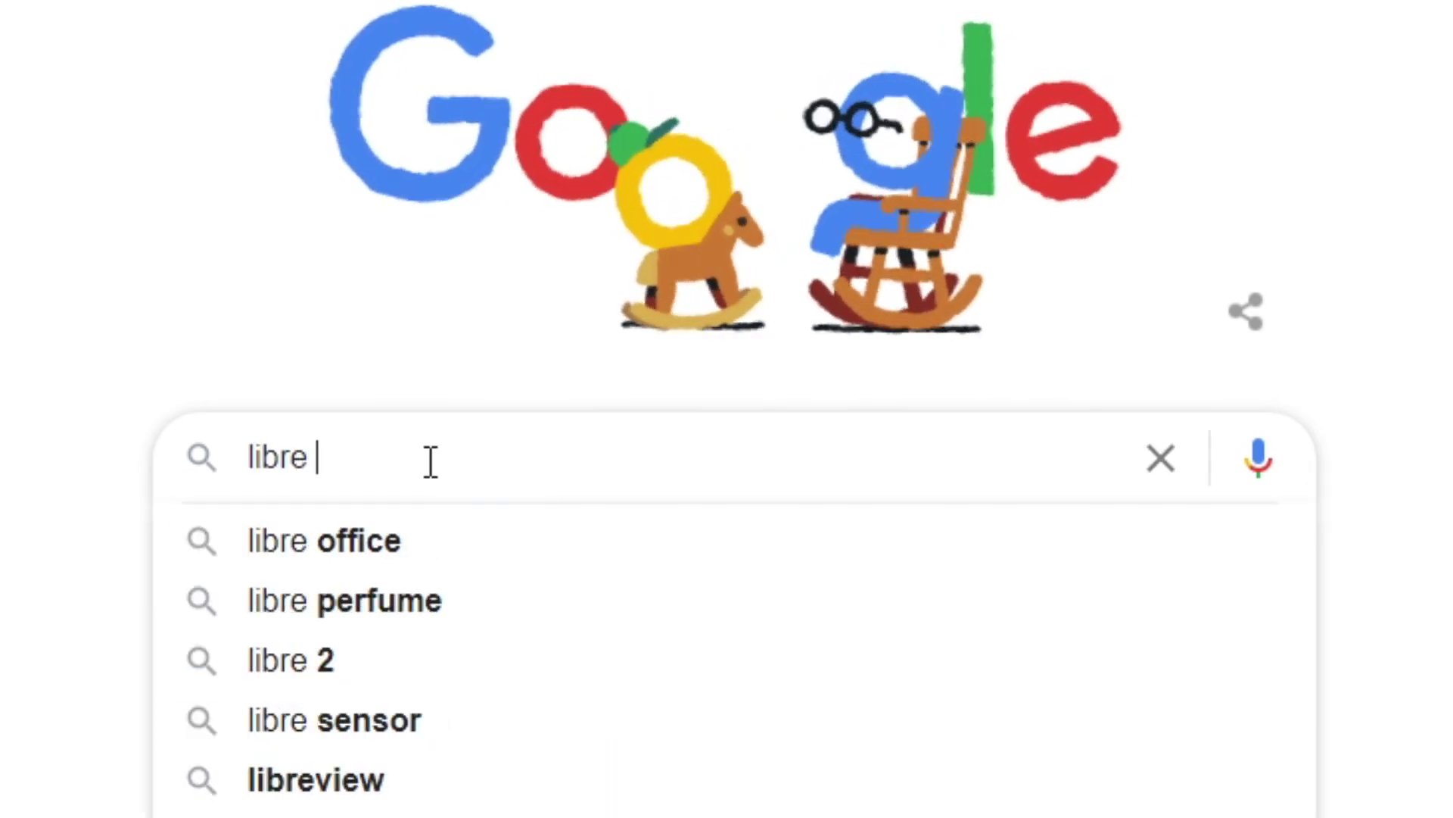
text(ice)
key(Return)
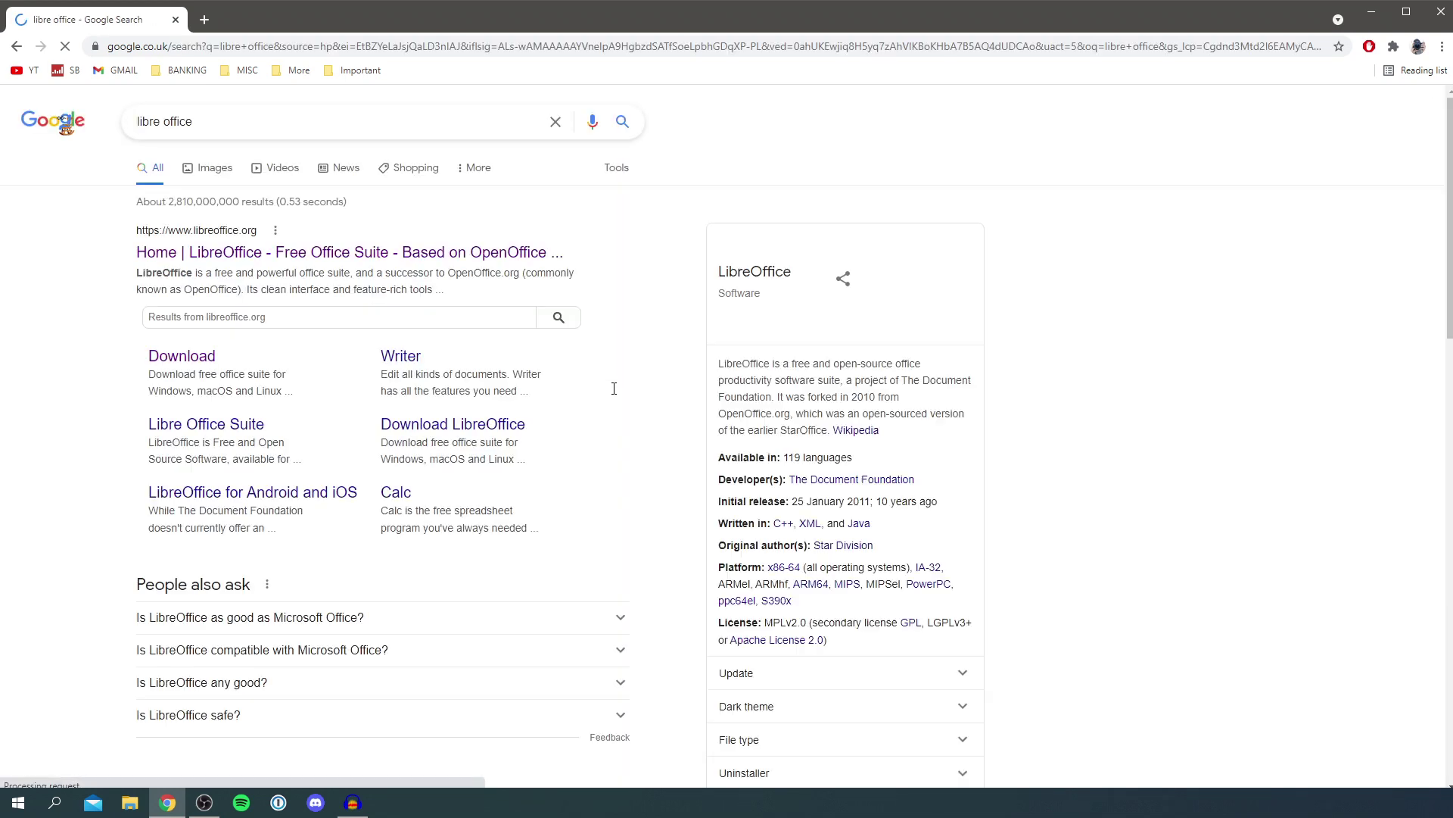
click(179, 252)
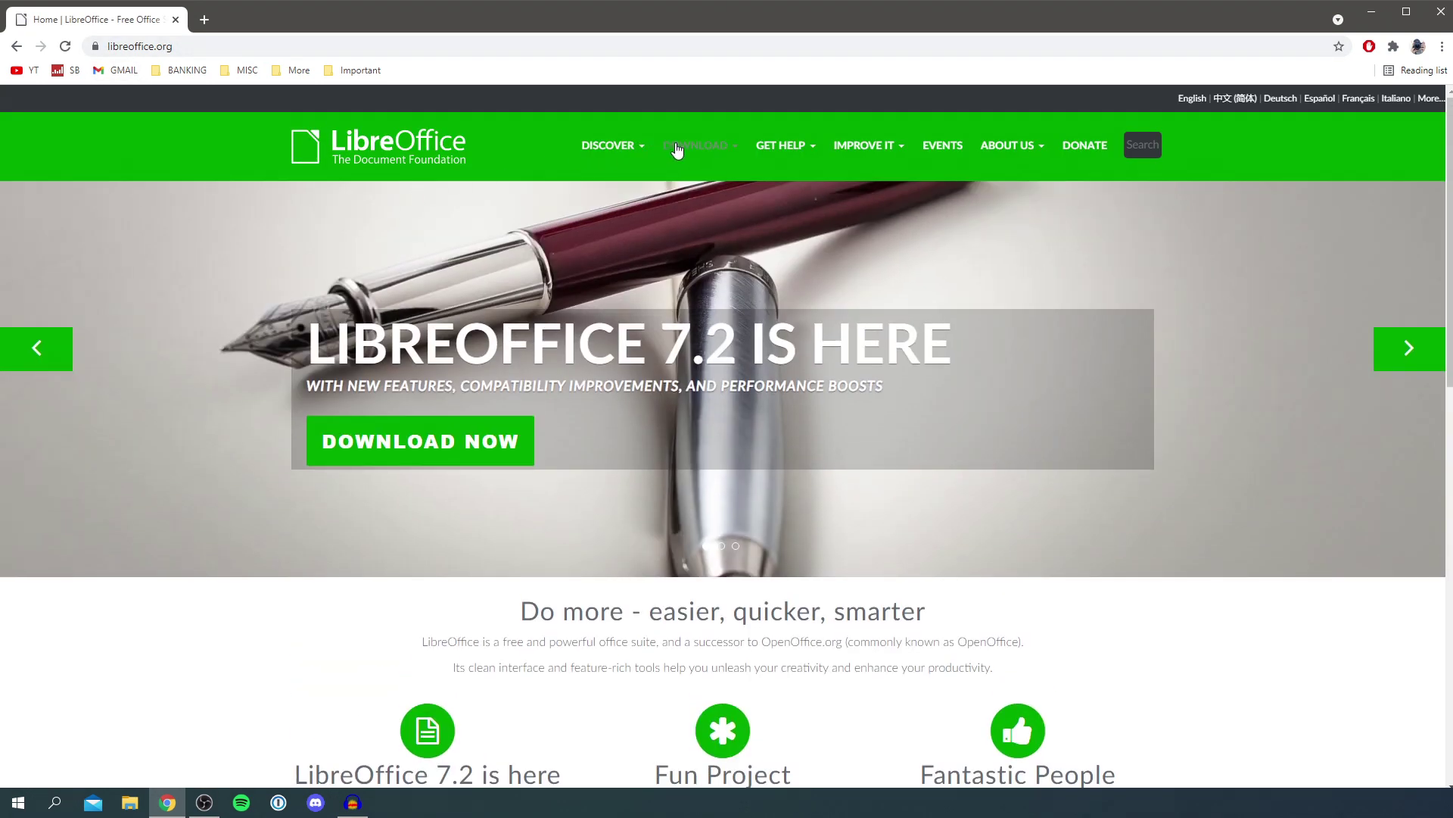
Step: Download the LibreOffice 7.2.1 installer for Windows (64-bit) from the LibreOffice download page
mouse_move(690, 173)
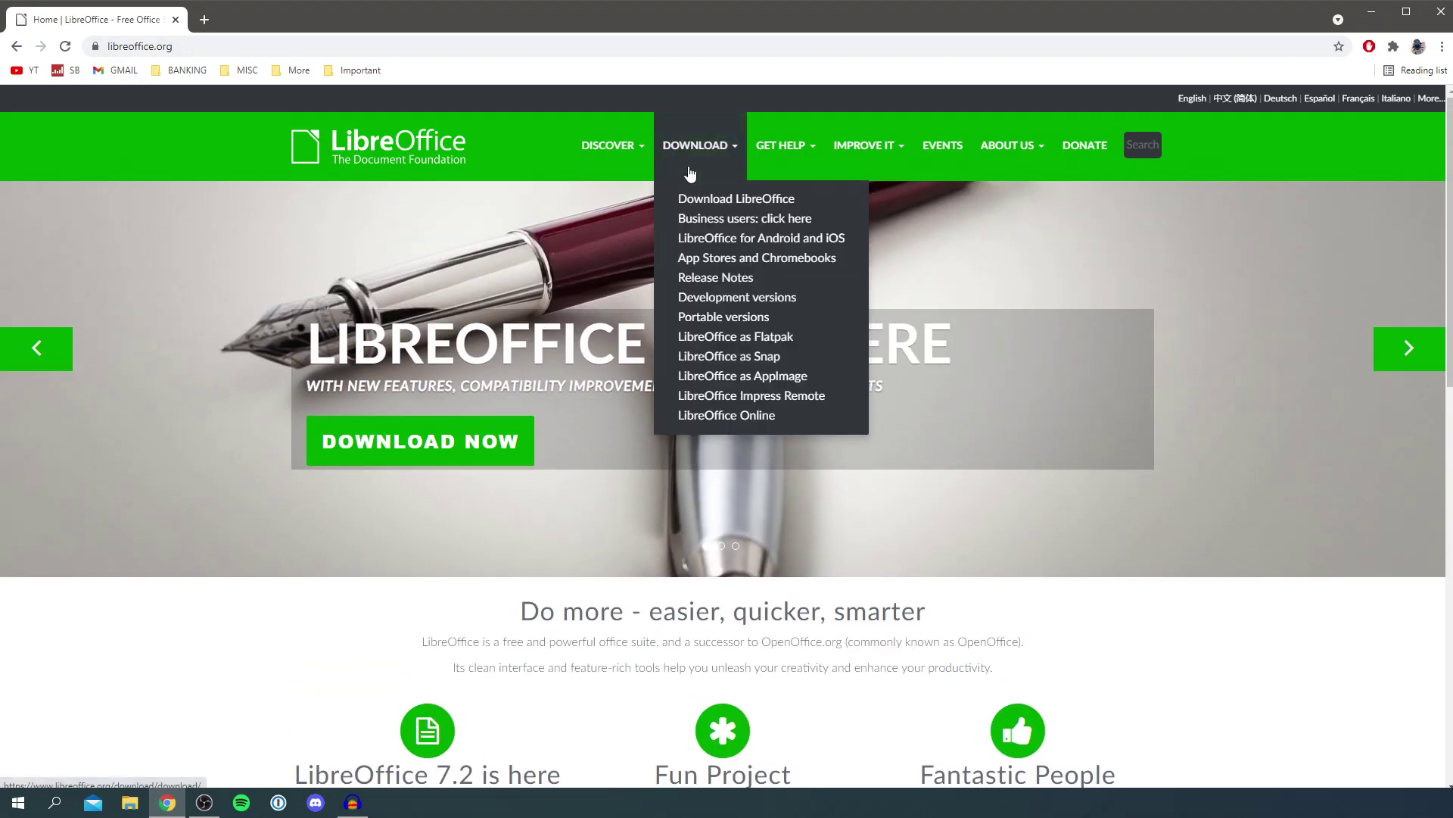
click(719, 201)
scroll(627, 324, down, 1)
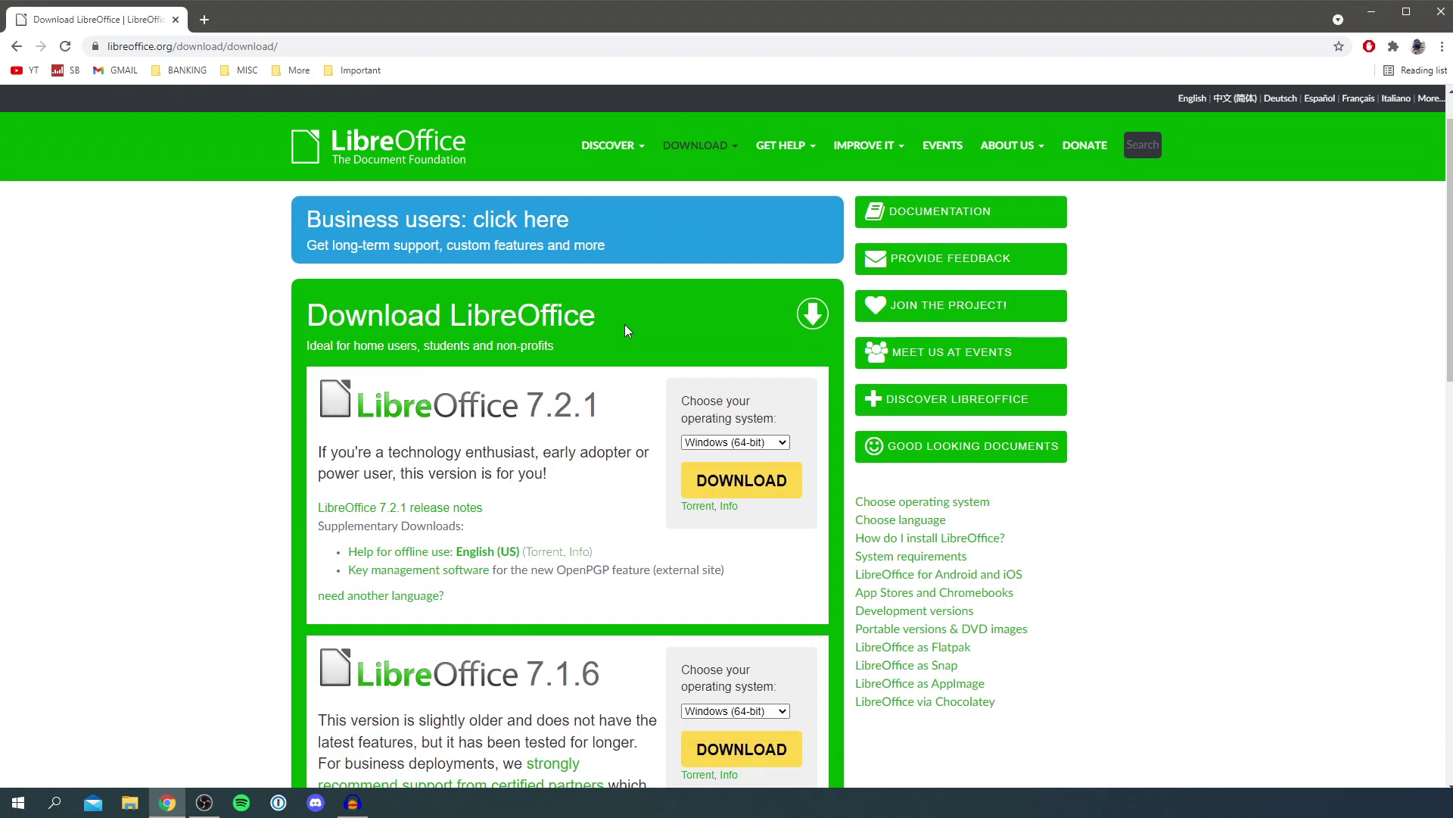
scroll(492, 394, up, 1)
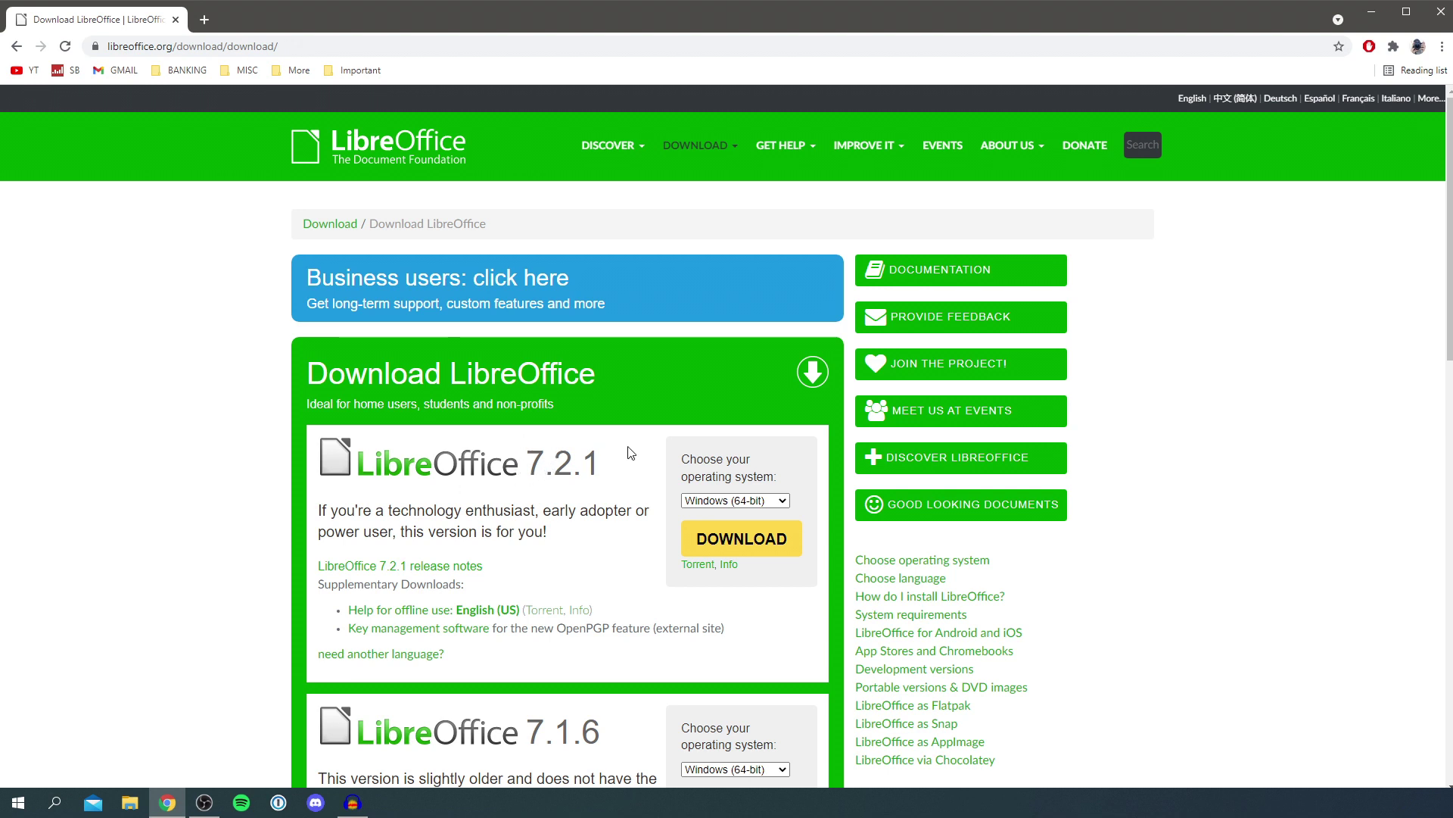
click(708, 503)
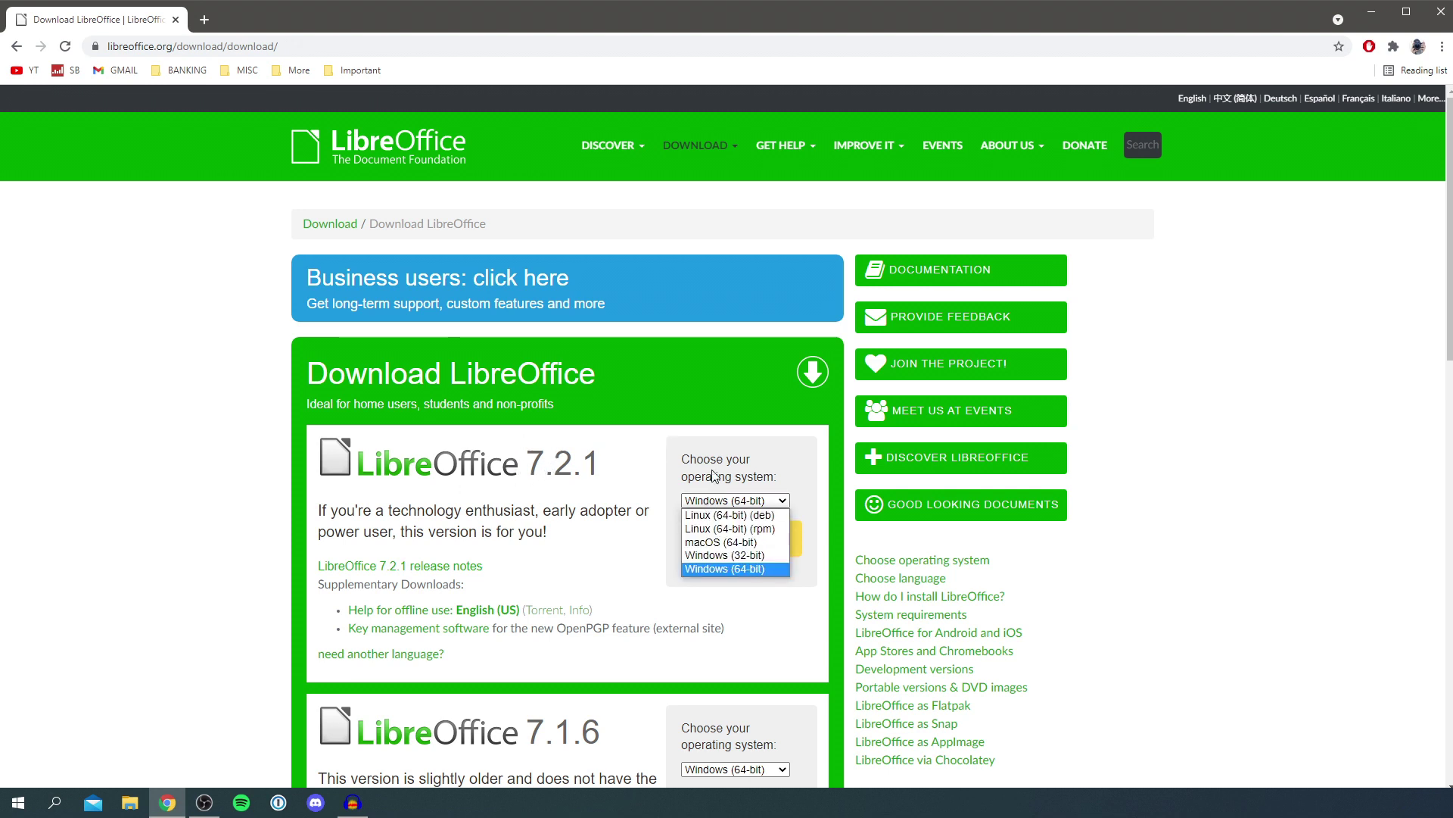
click(738, 568)
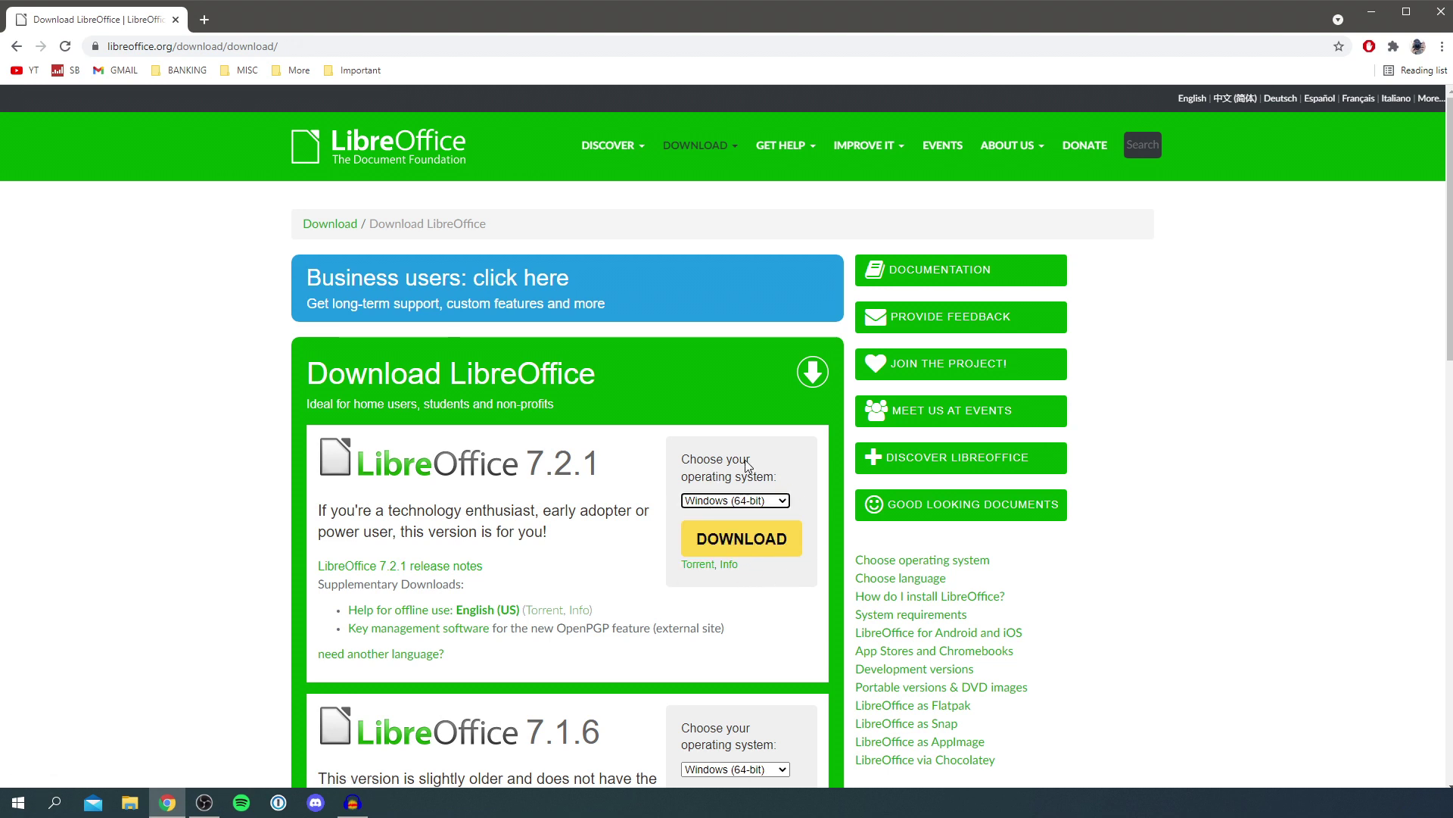
click(731, 554)
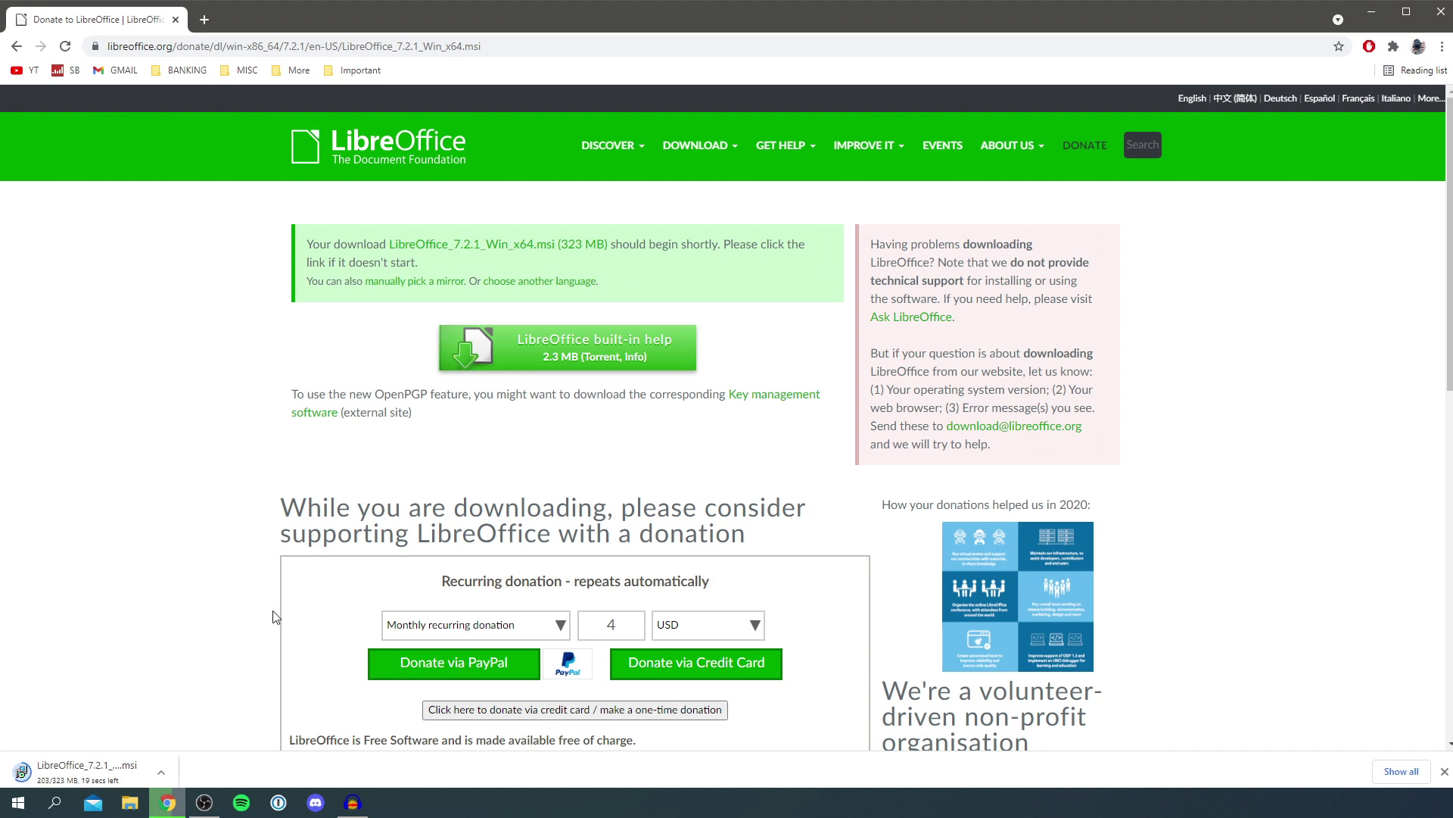
click(167, 802)
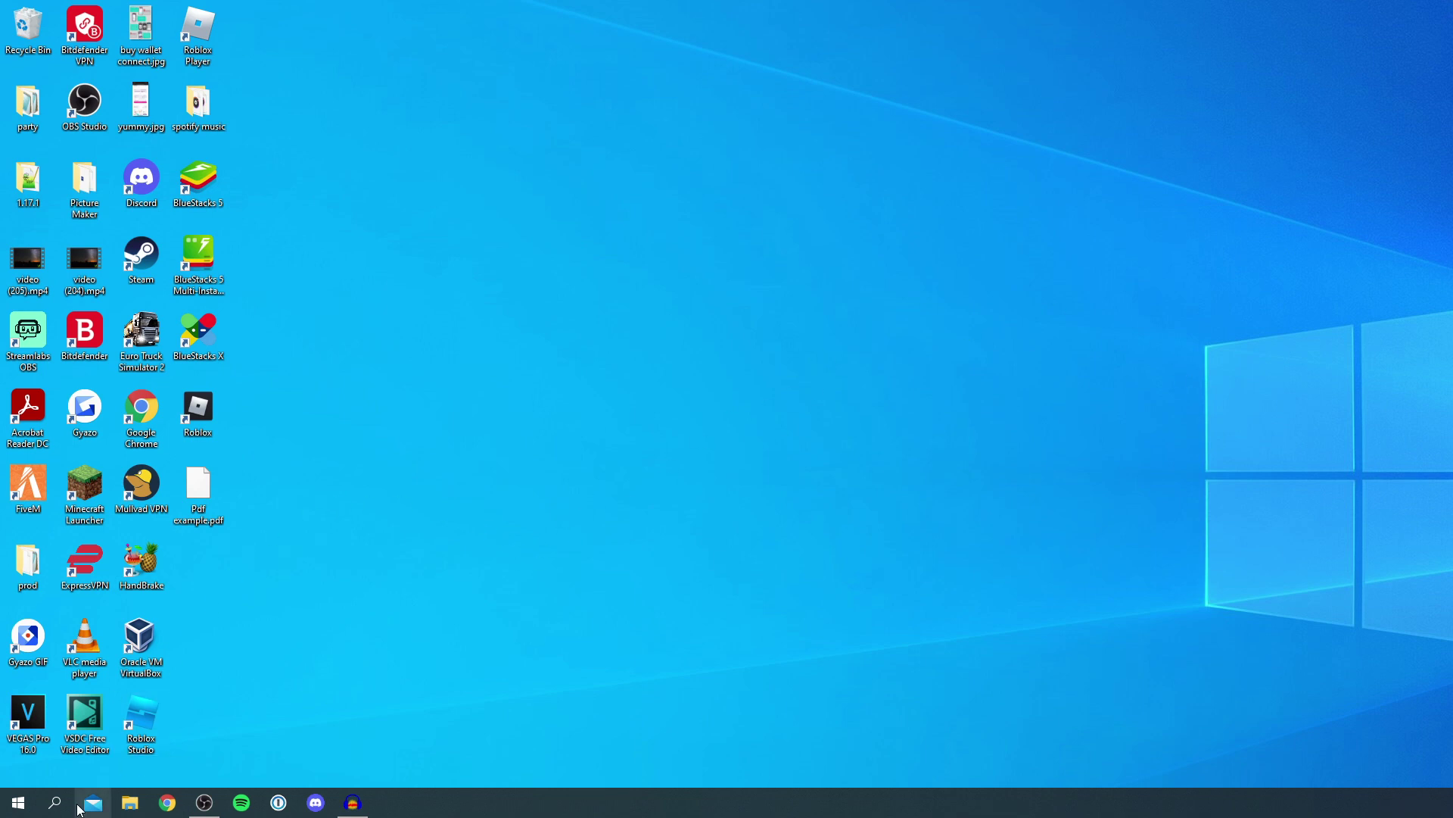
Step: Launch LibreOffice Writer from Windows search and resize its window to fill the screen
click(55, 803)
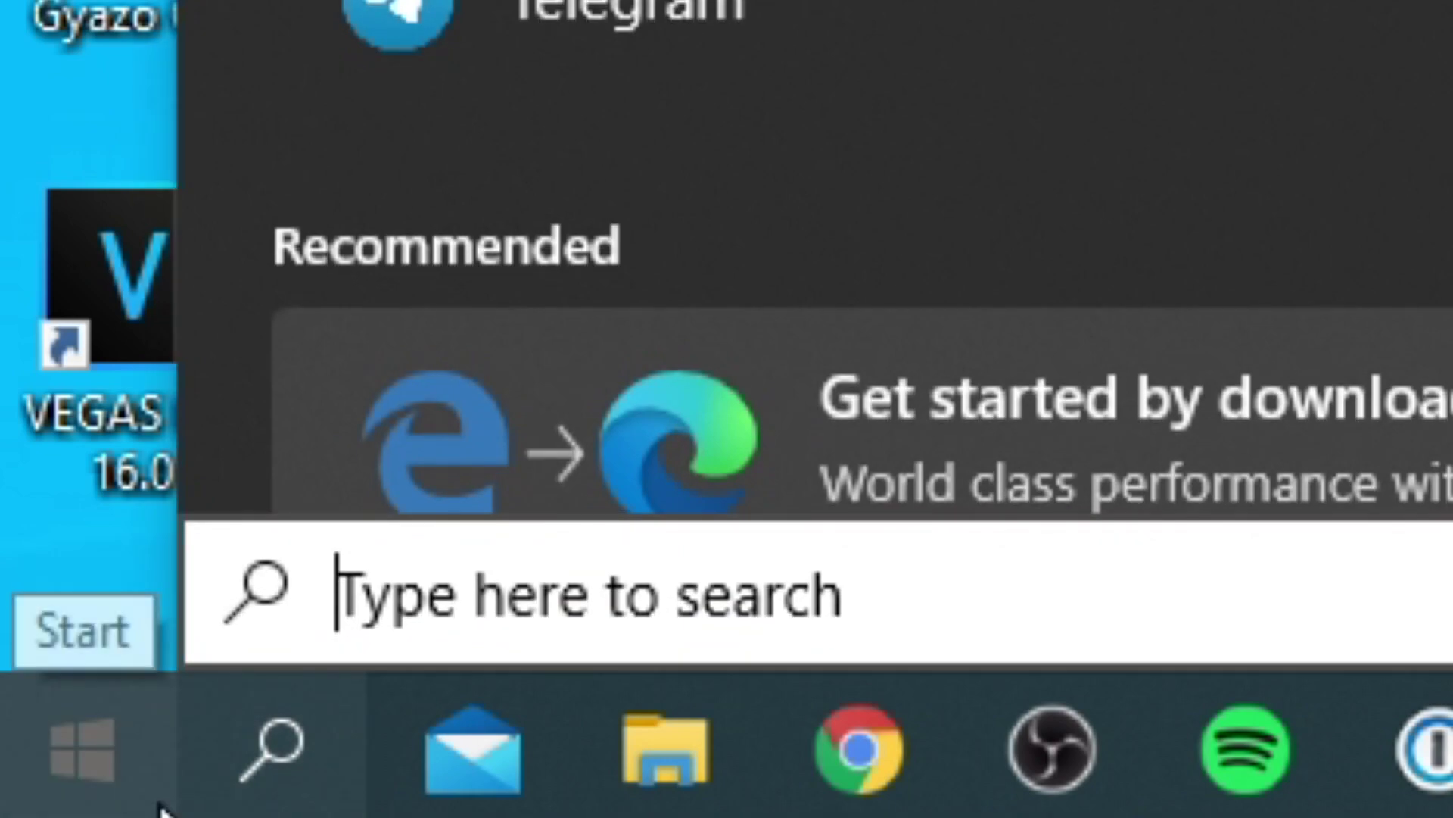
text(libre office)
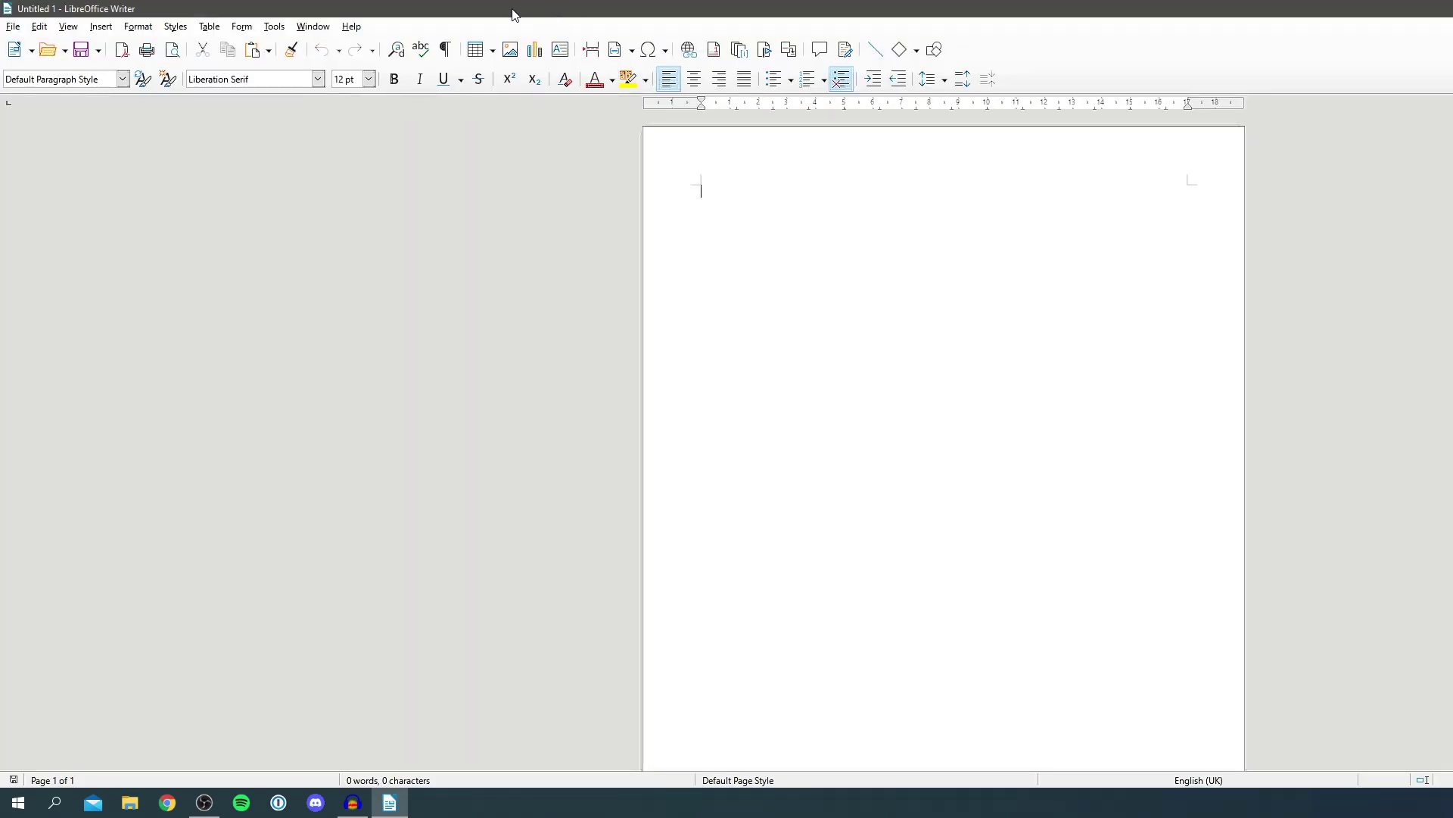
double_click(515, 15)
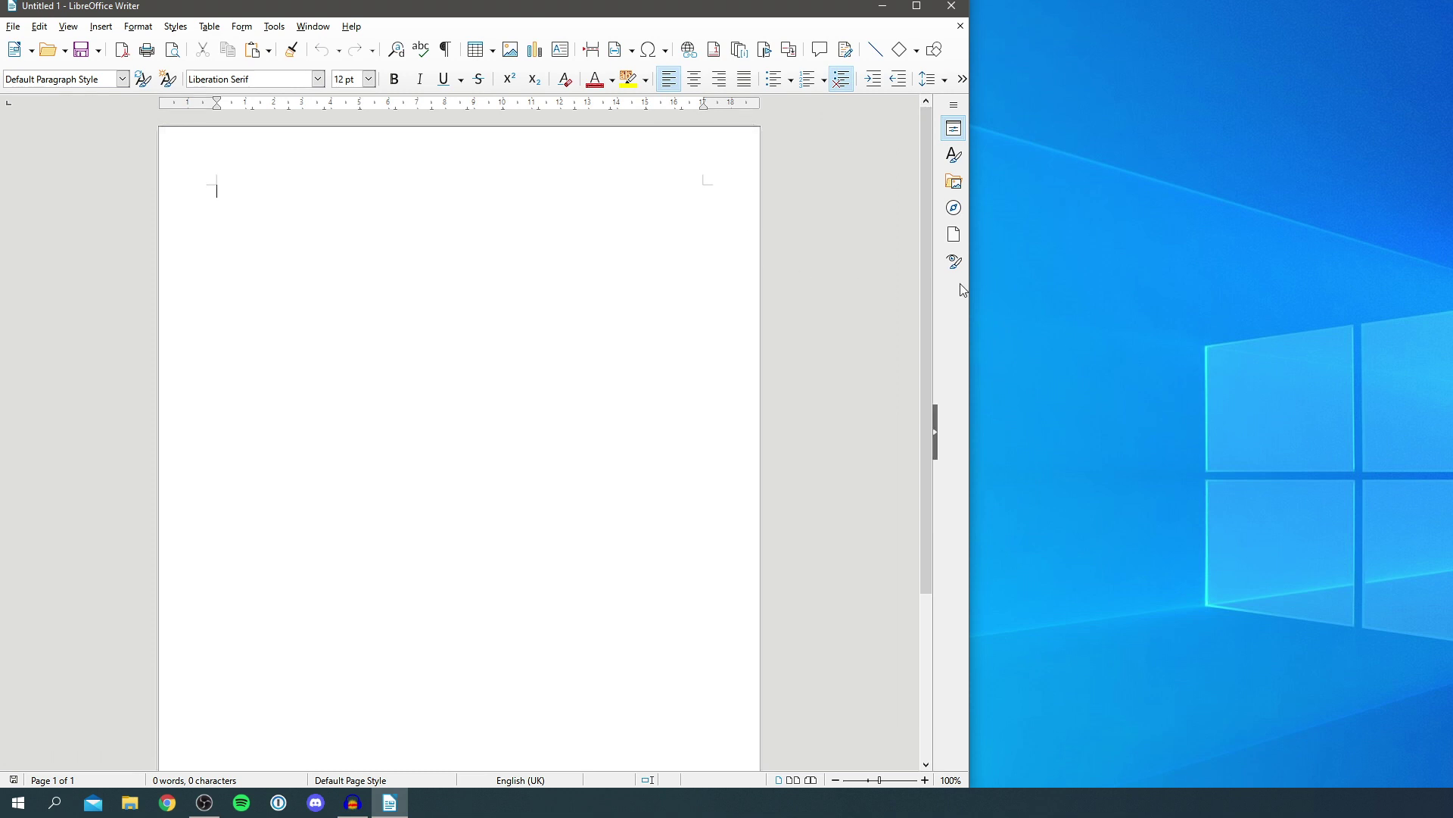
drag(972, 283, 1447, 259)
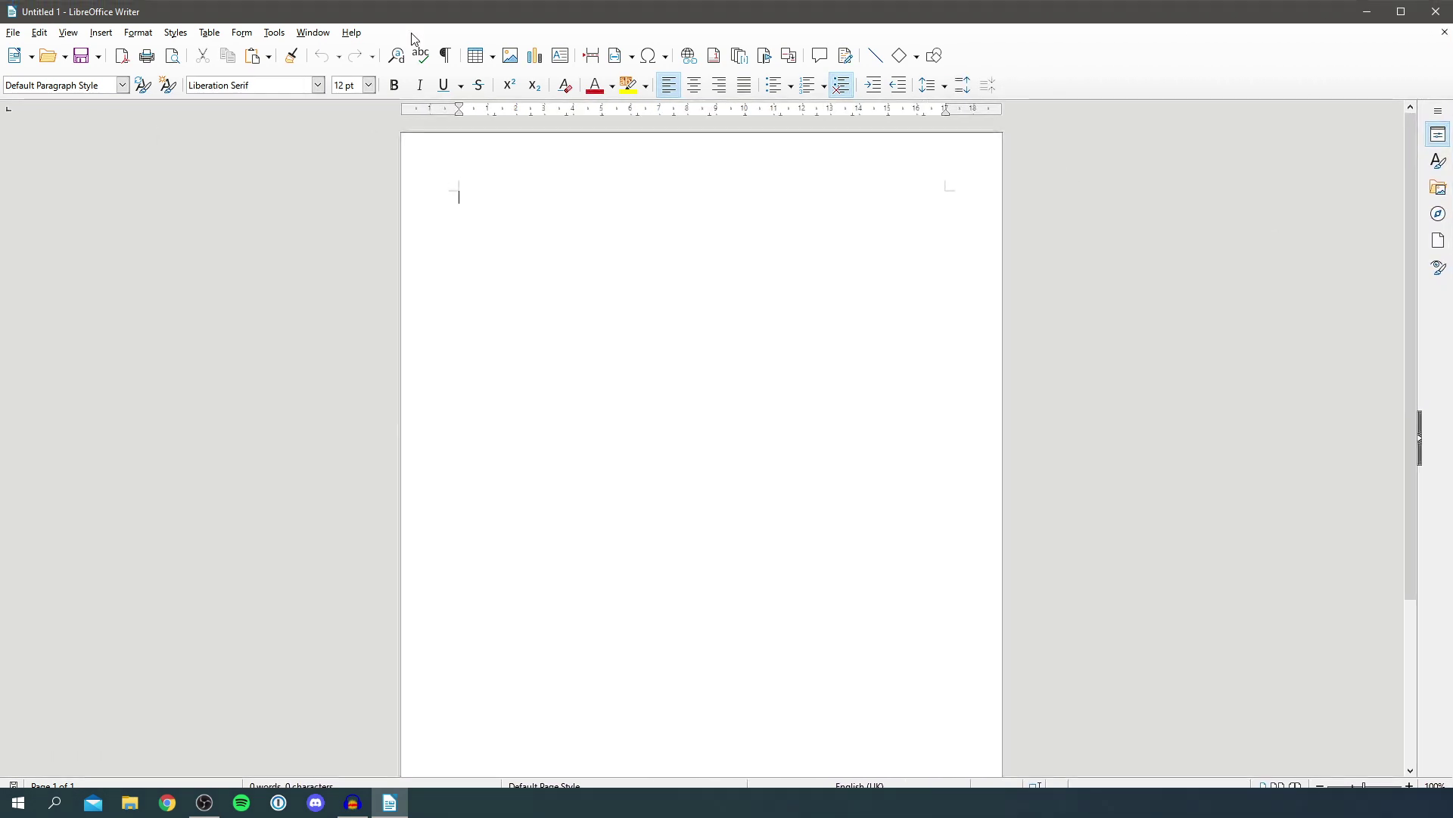
Step: Open Pdf example.pdf from the Desktop through File > Open in Writer
click(13, 32)
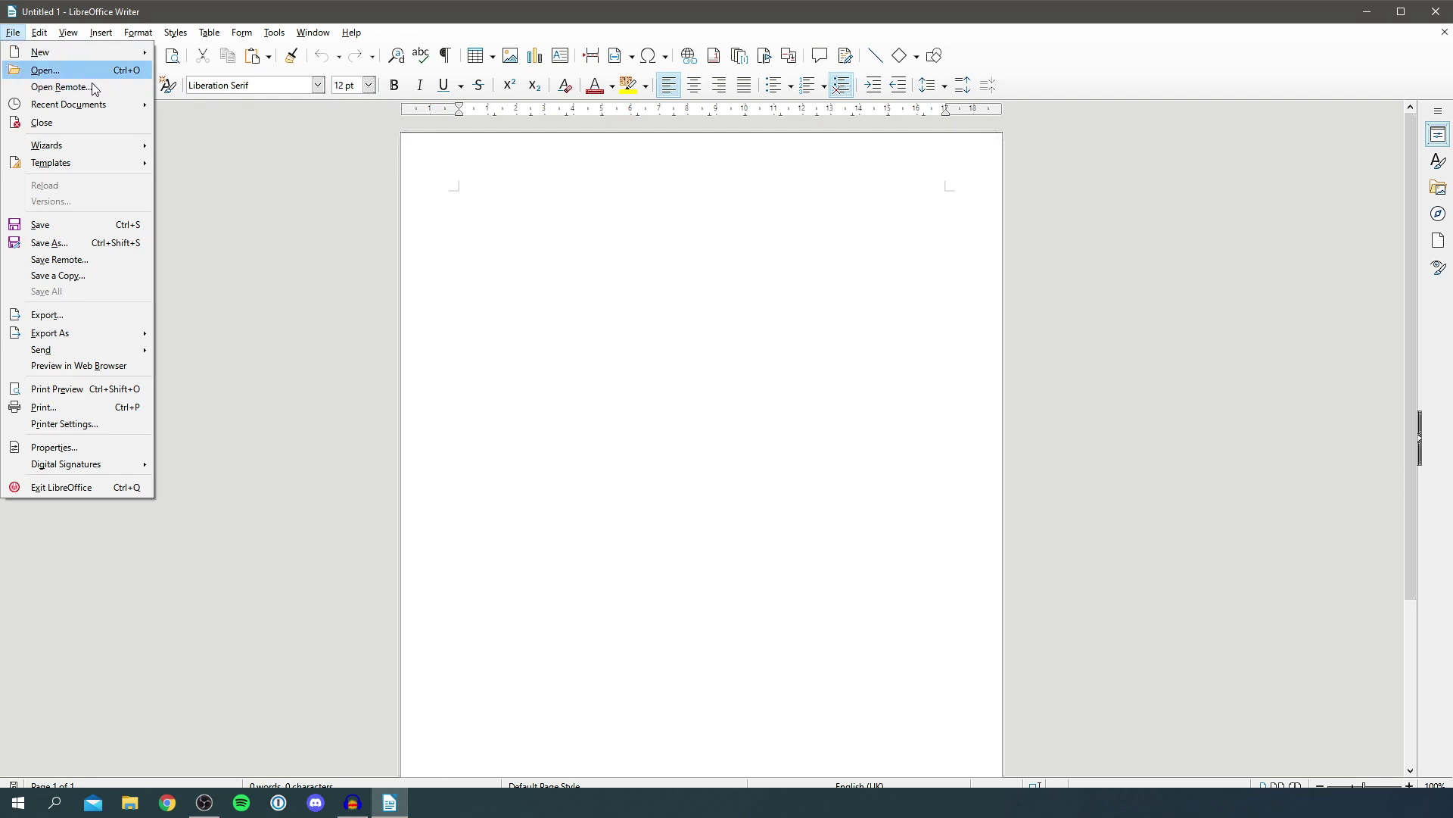
click(1367, 11)
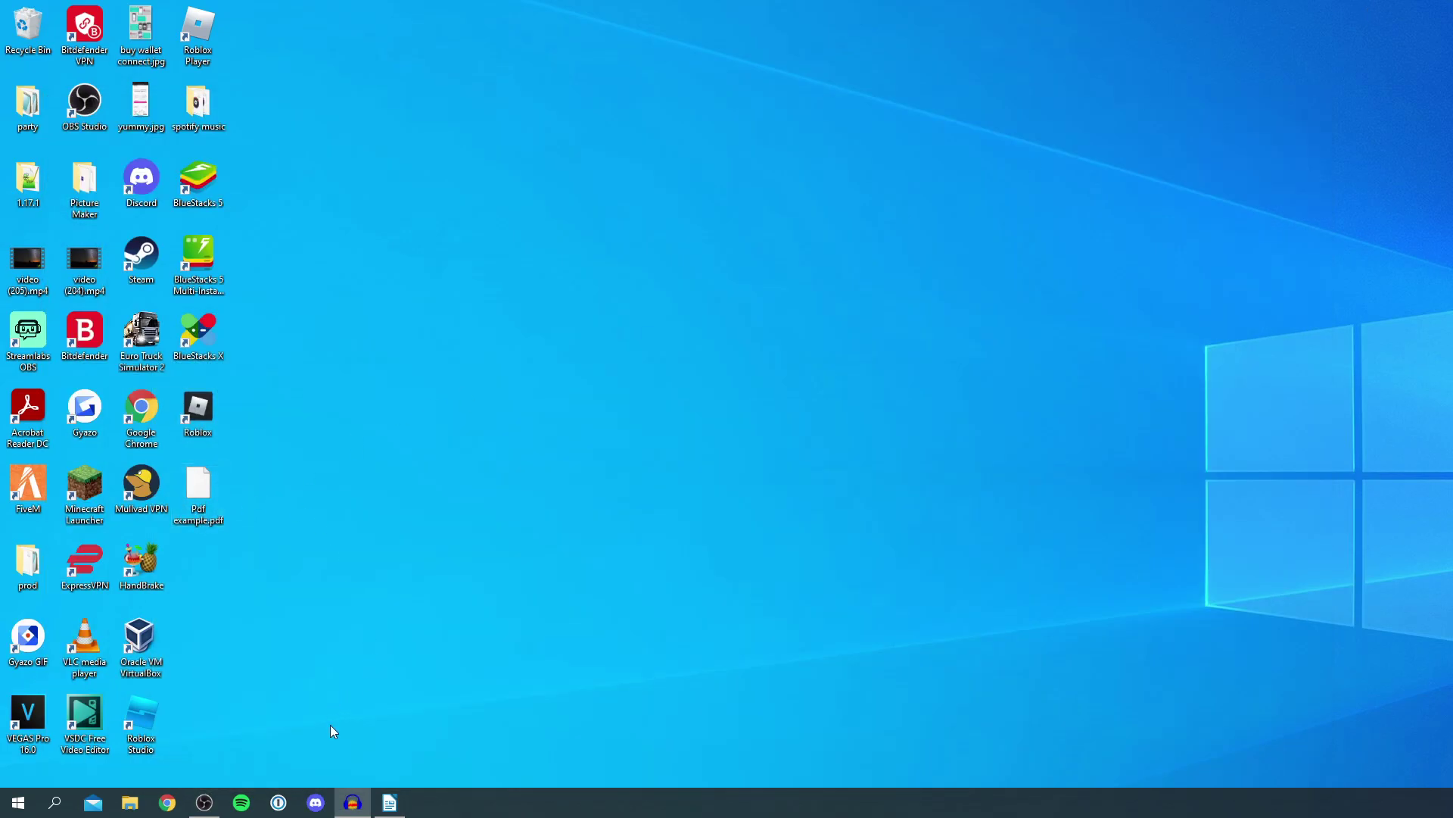
click(389, 802)
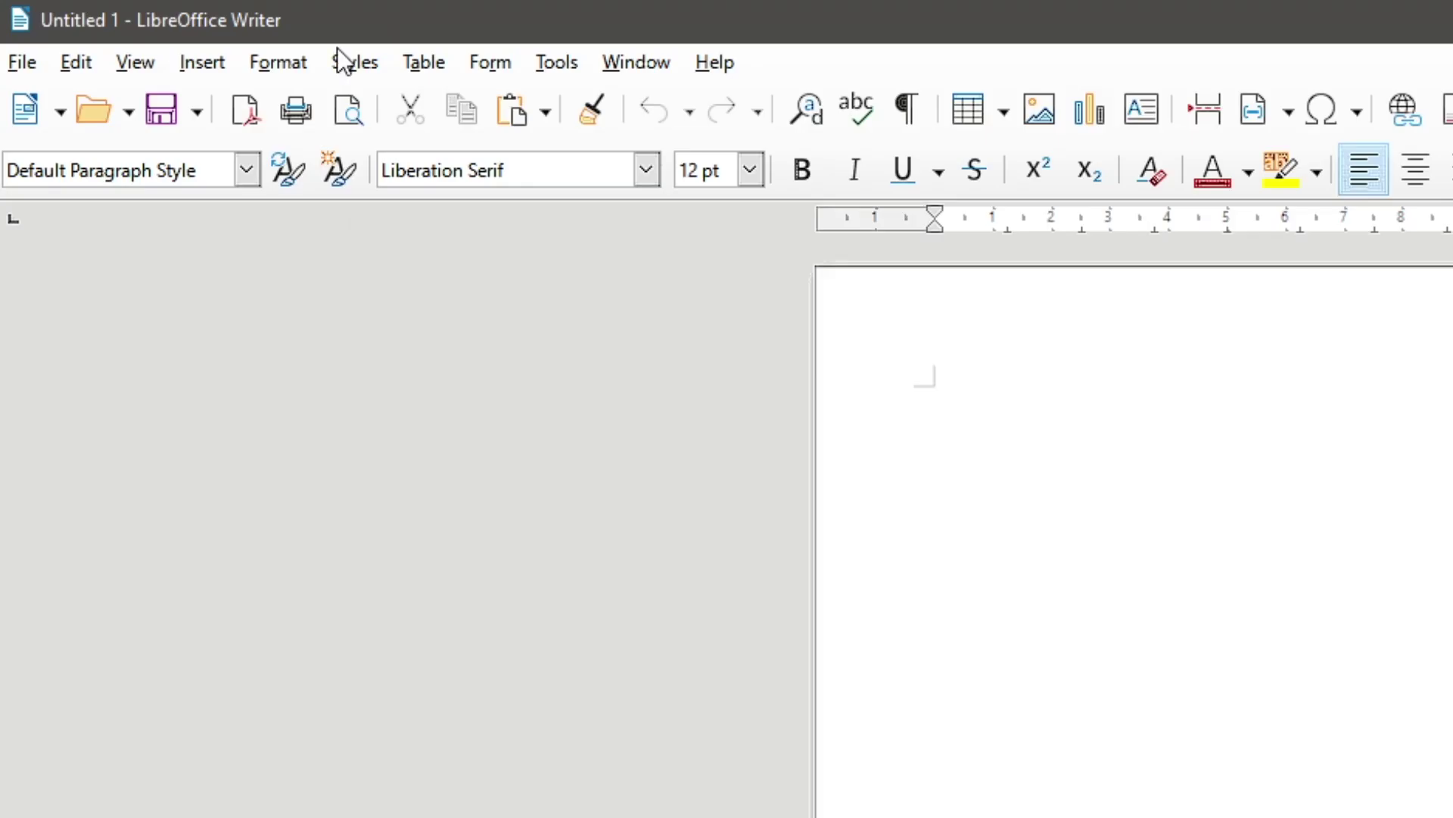
click(27, 62)
click(70, 136)
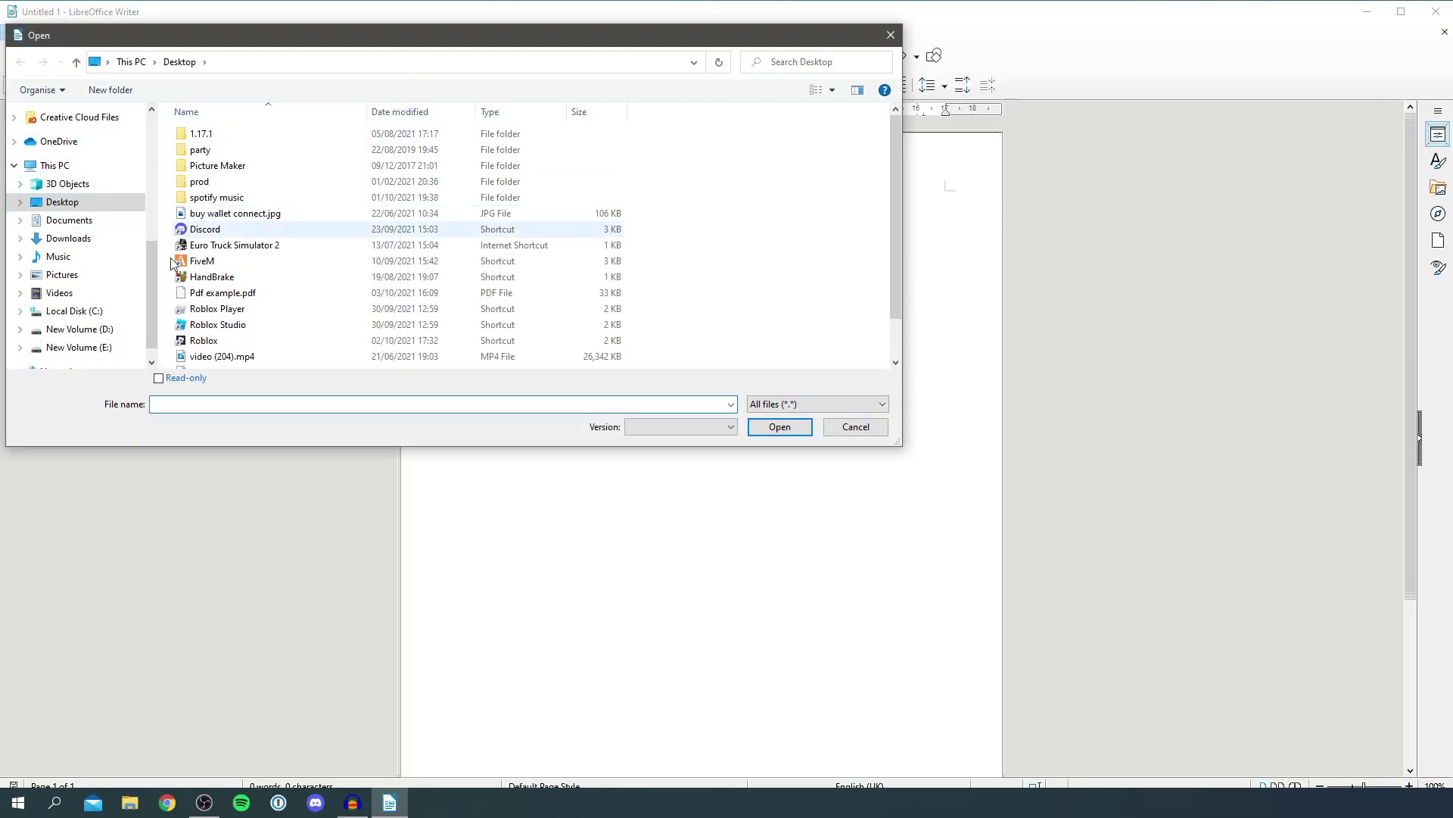
click(243, 297)
click(780, 426)
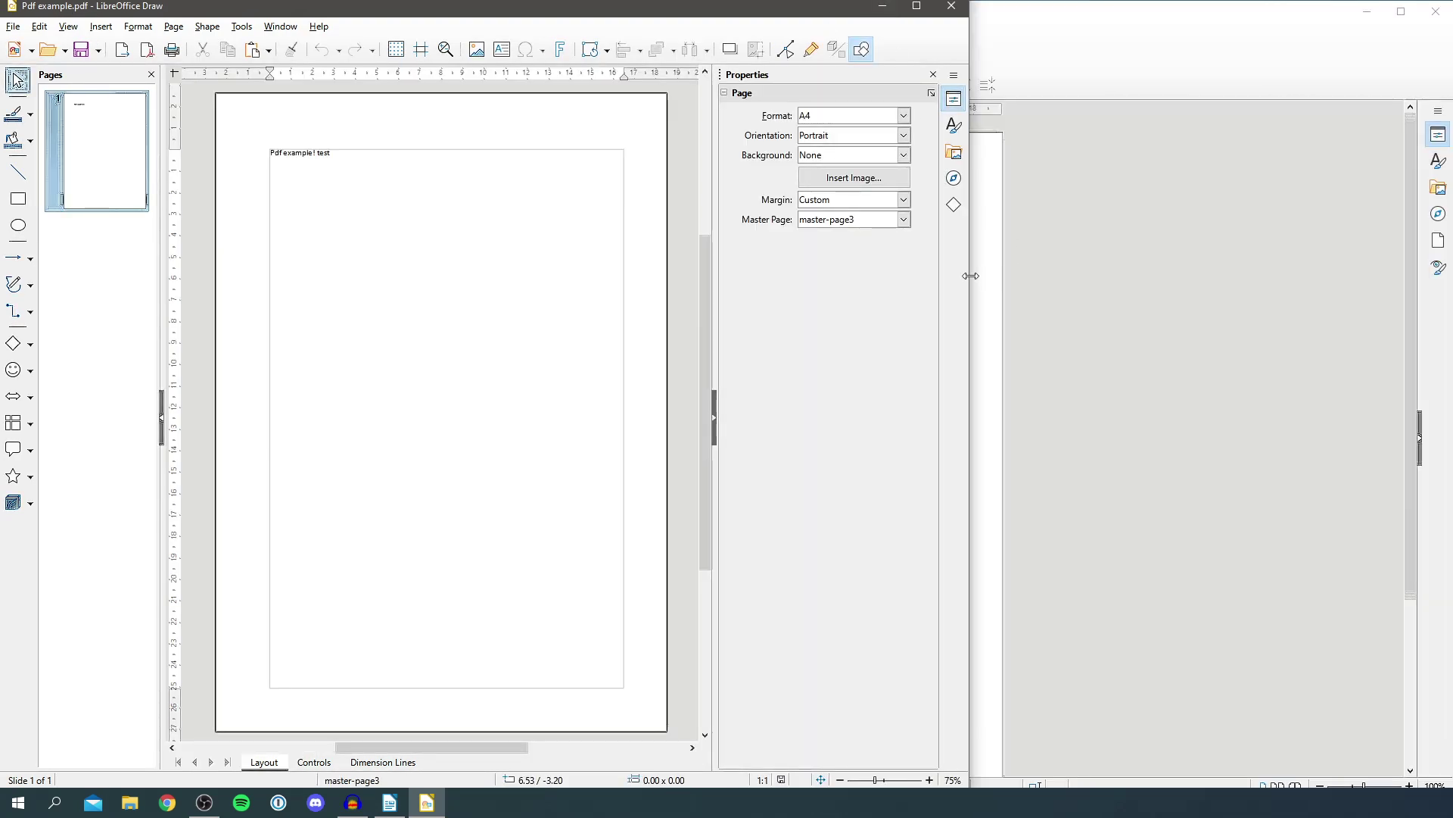
Step: Replace 'test' with 'Hey!' so the line reads 'Pdf example! Hey!'
drag(971, 276, 1450, 273)
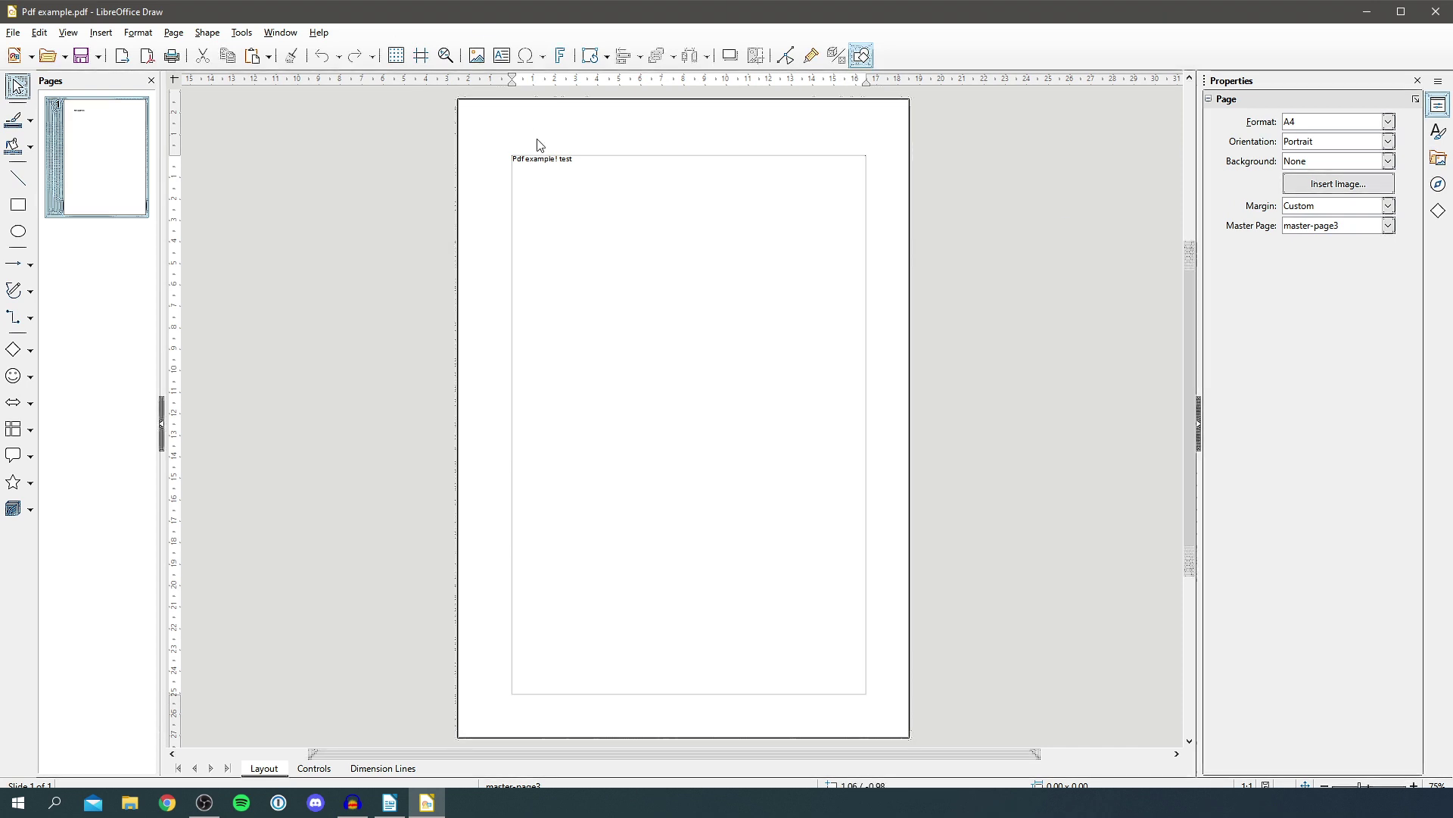
scroll(470, 464, up, 5)
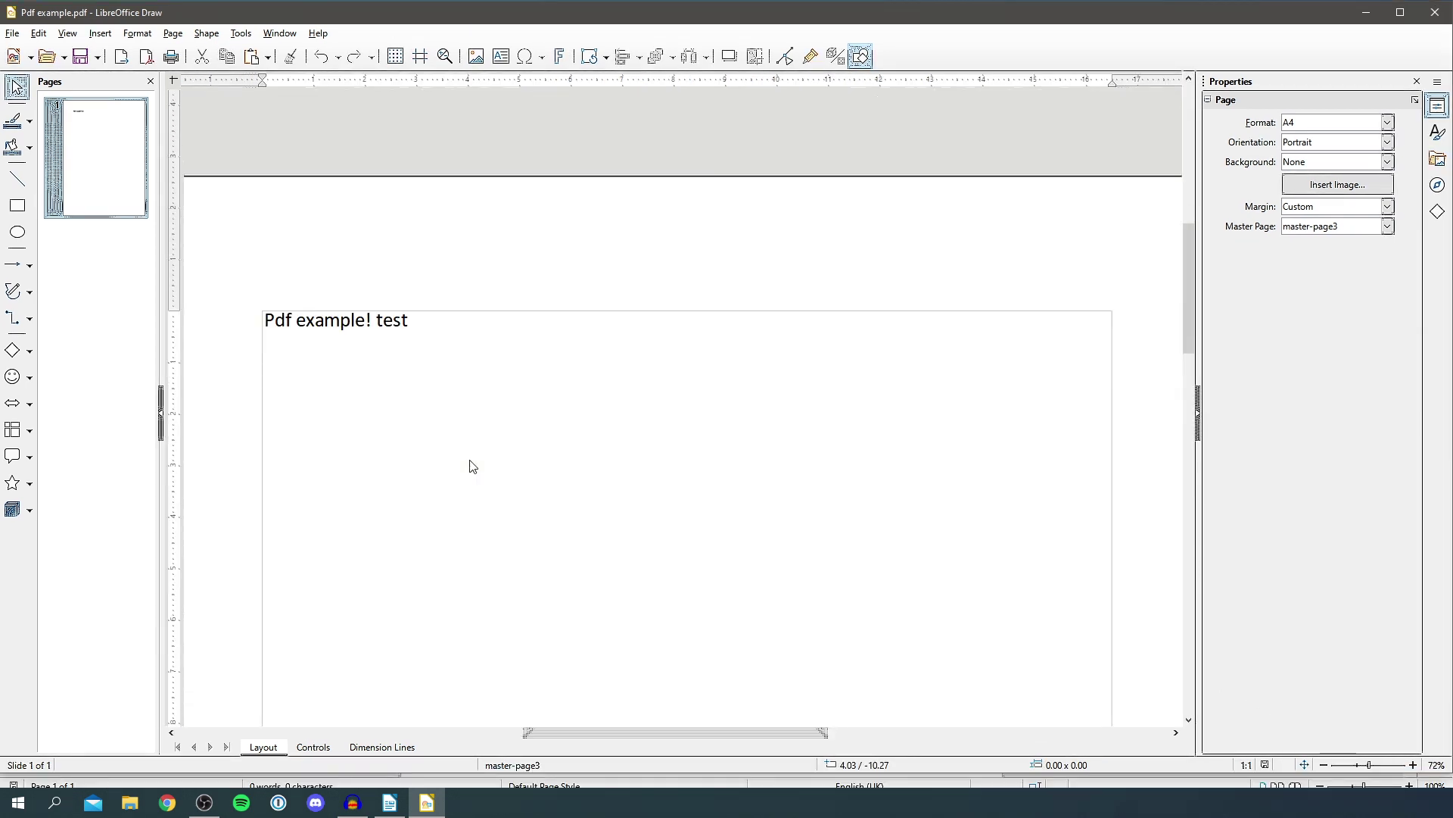
click(415, 327)
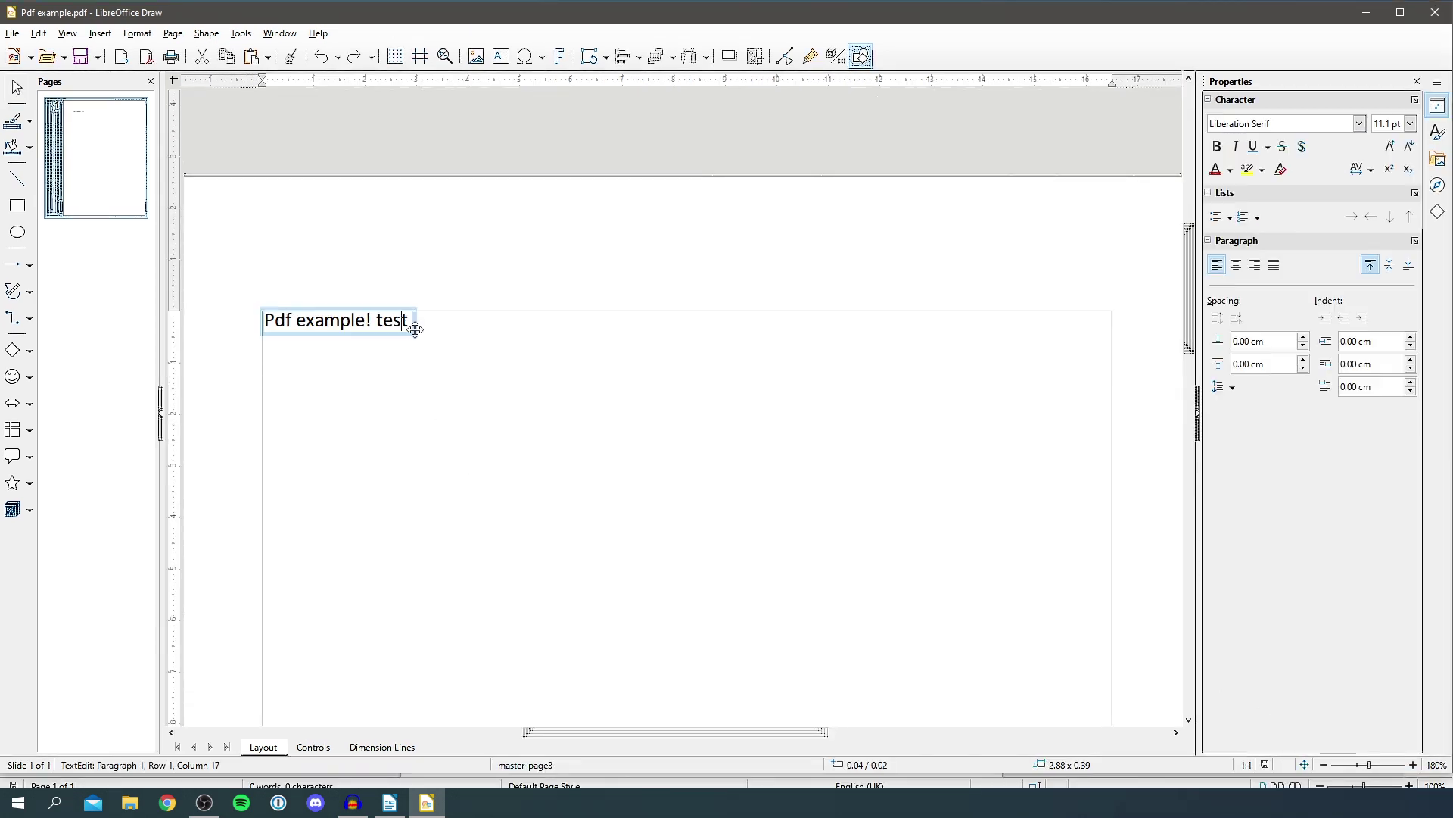
key(BackSpace)
key(BackSpace)
key(BackSpace)
key(BackSpace)
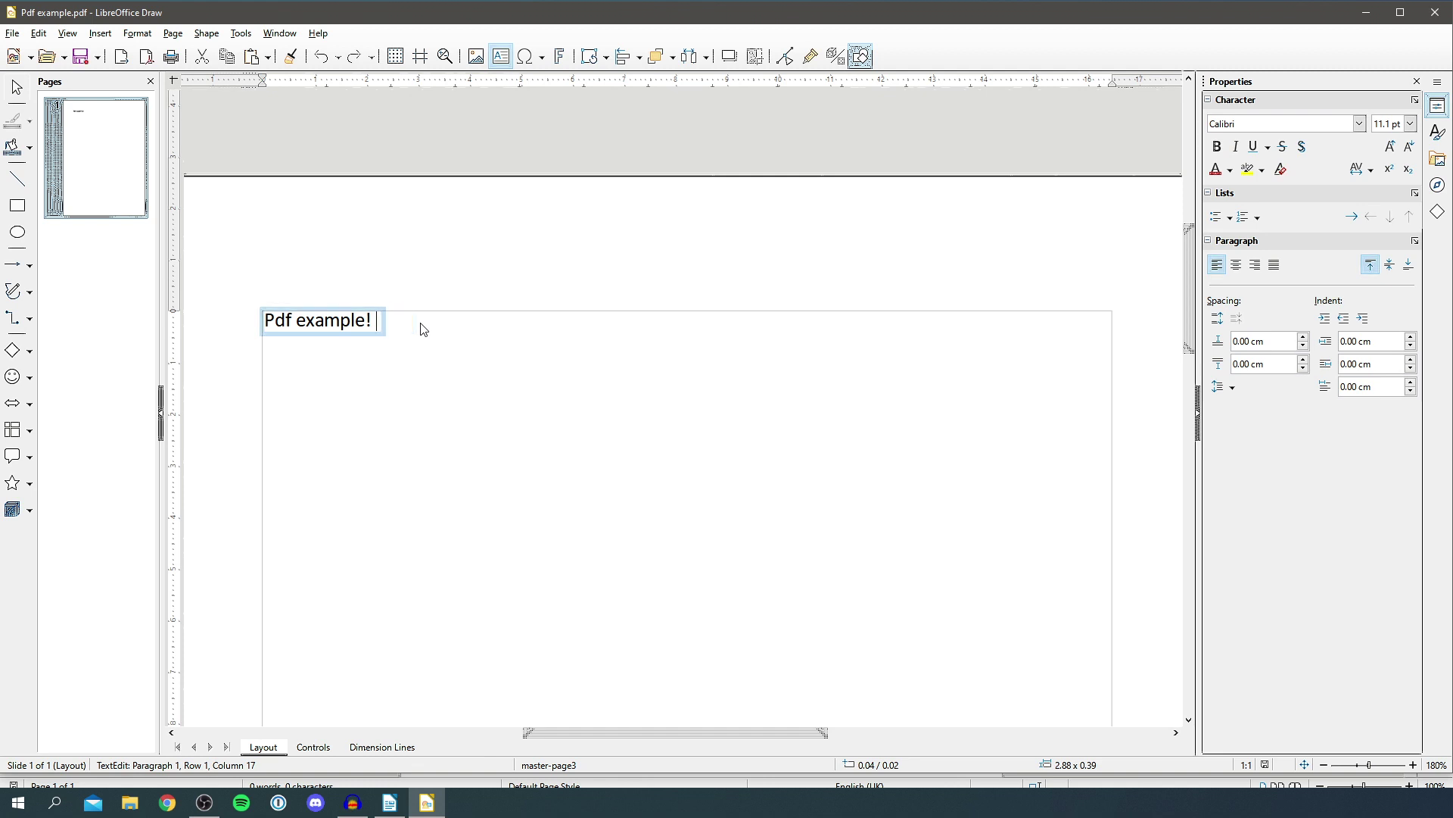
text(Hey!)
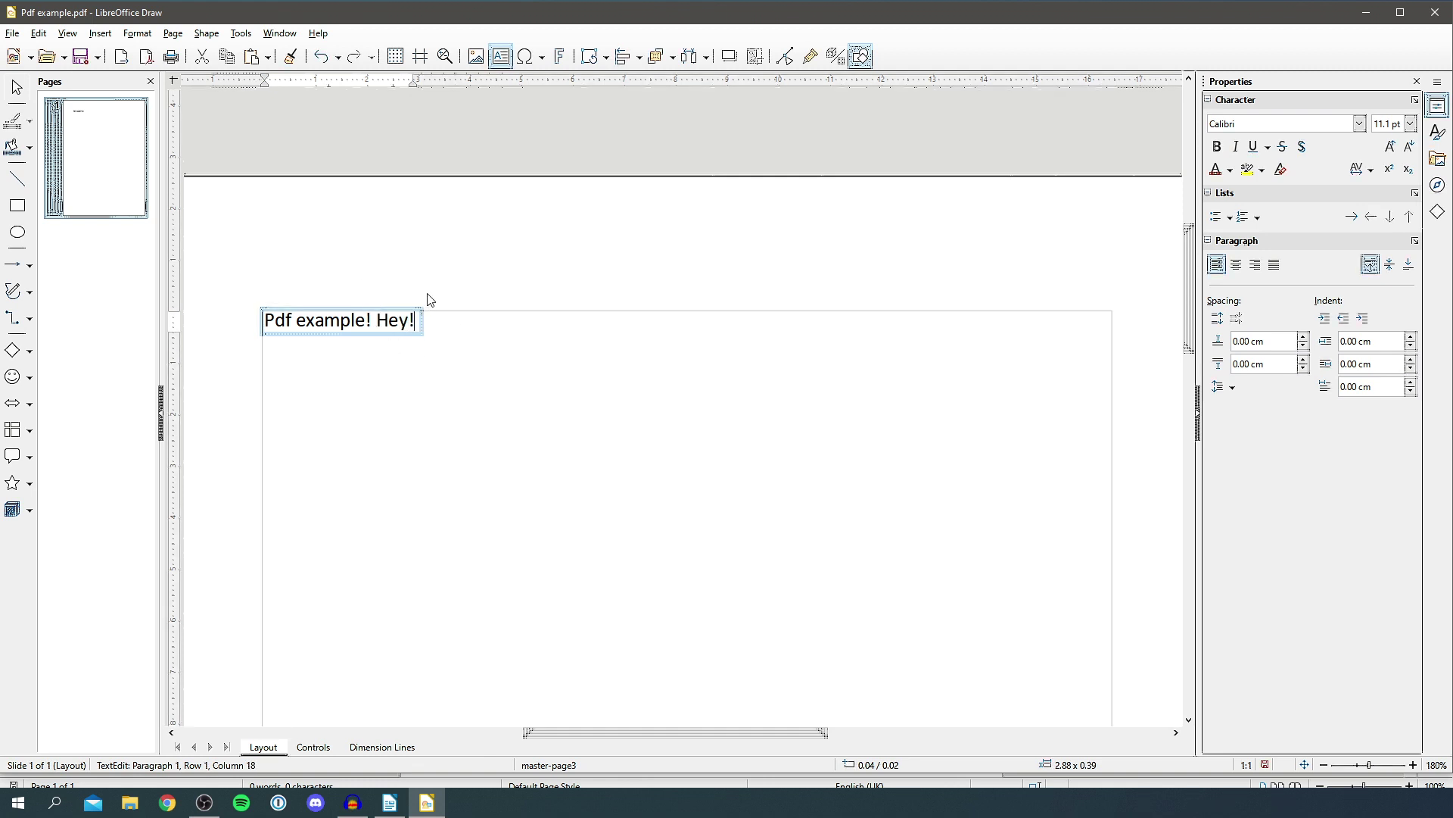
click(9, 34)
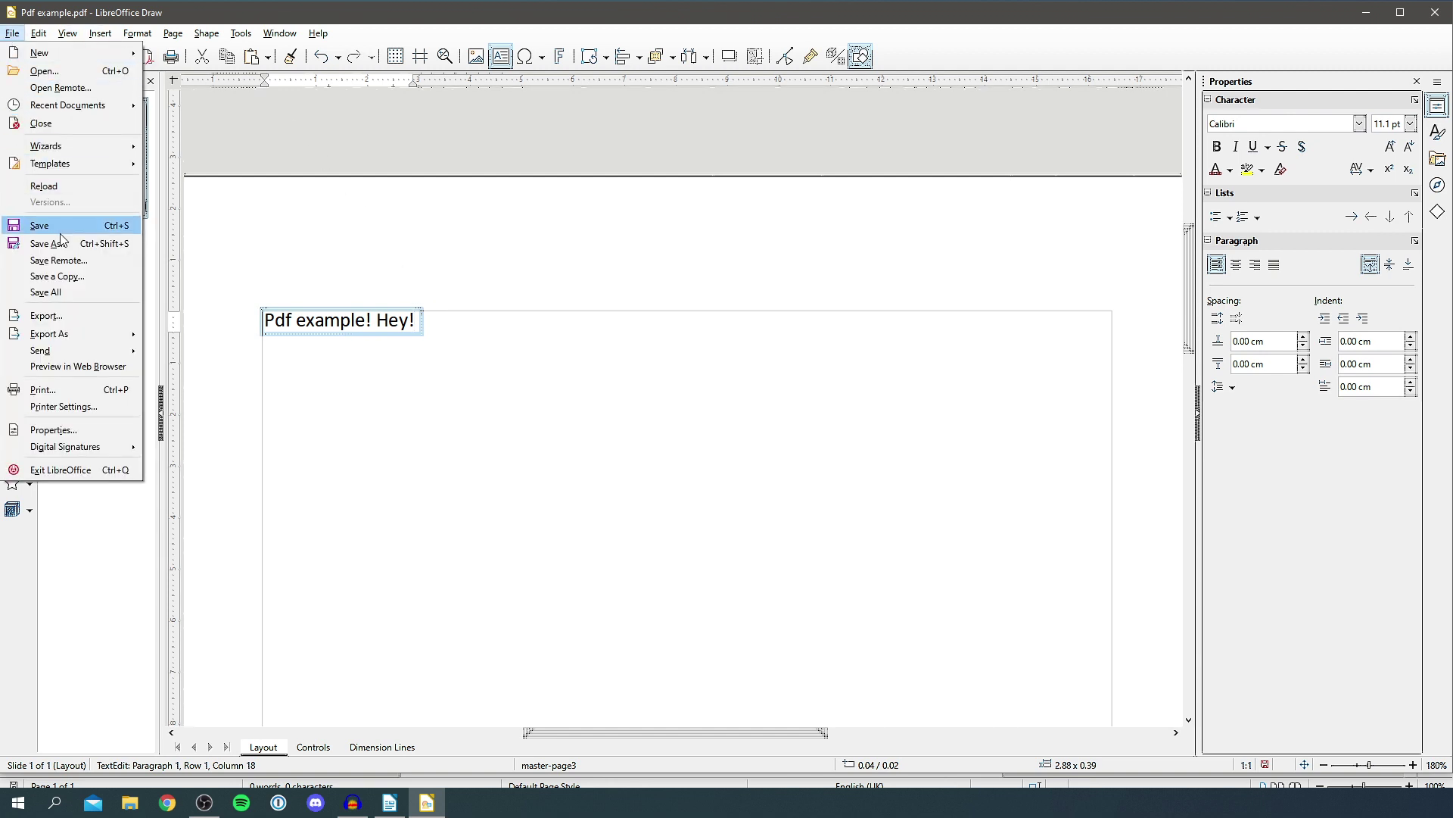
Step: Export the edited page as Pdf example 1.pdf on the Desktop, then minimise Draw and Writer
key(Escape)
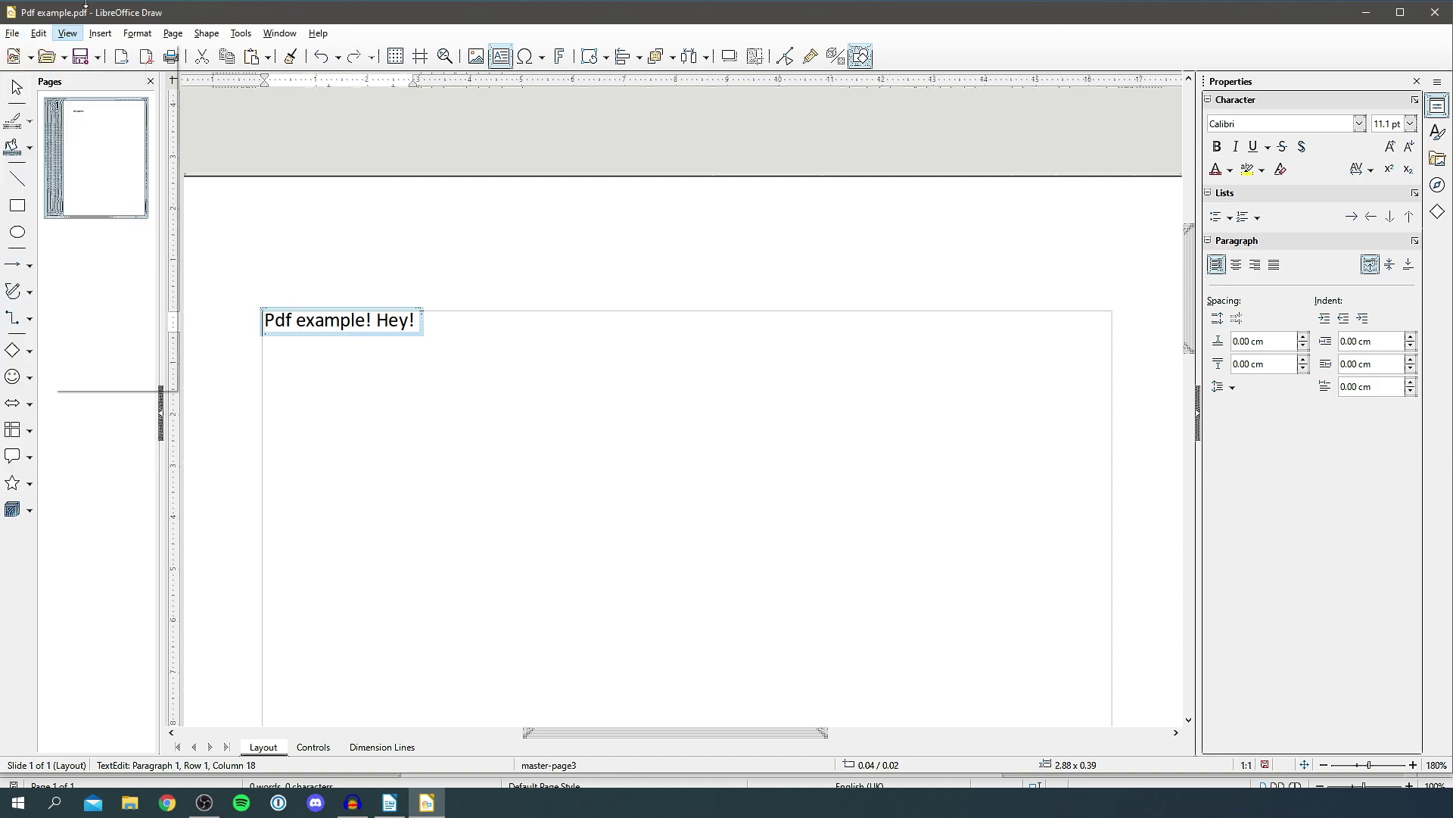
click(67, 33)
click(12, 34)
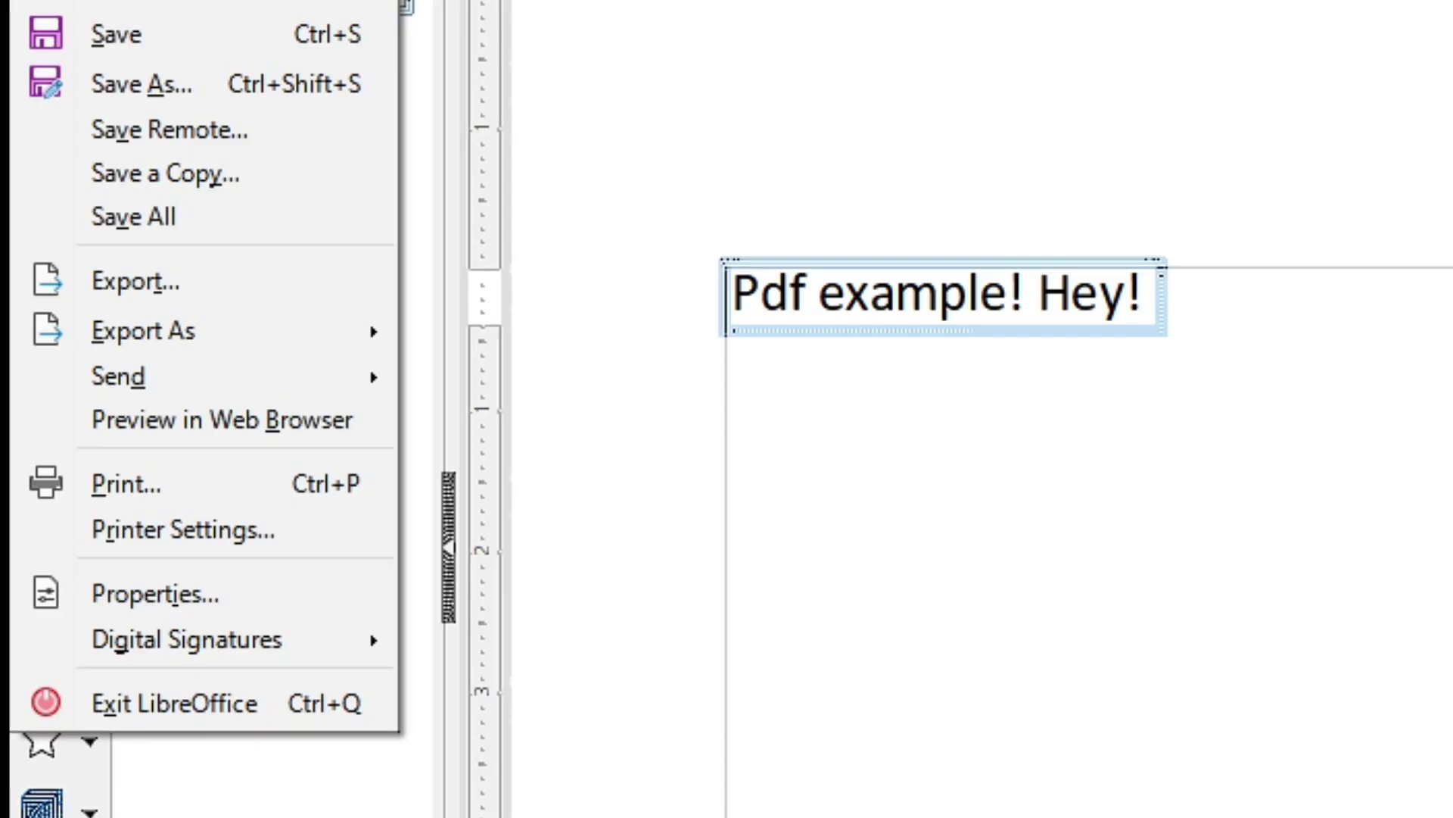
mouse_move(171, 327)
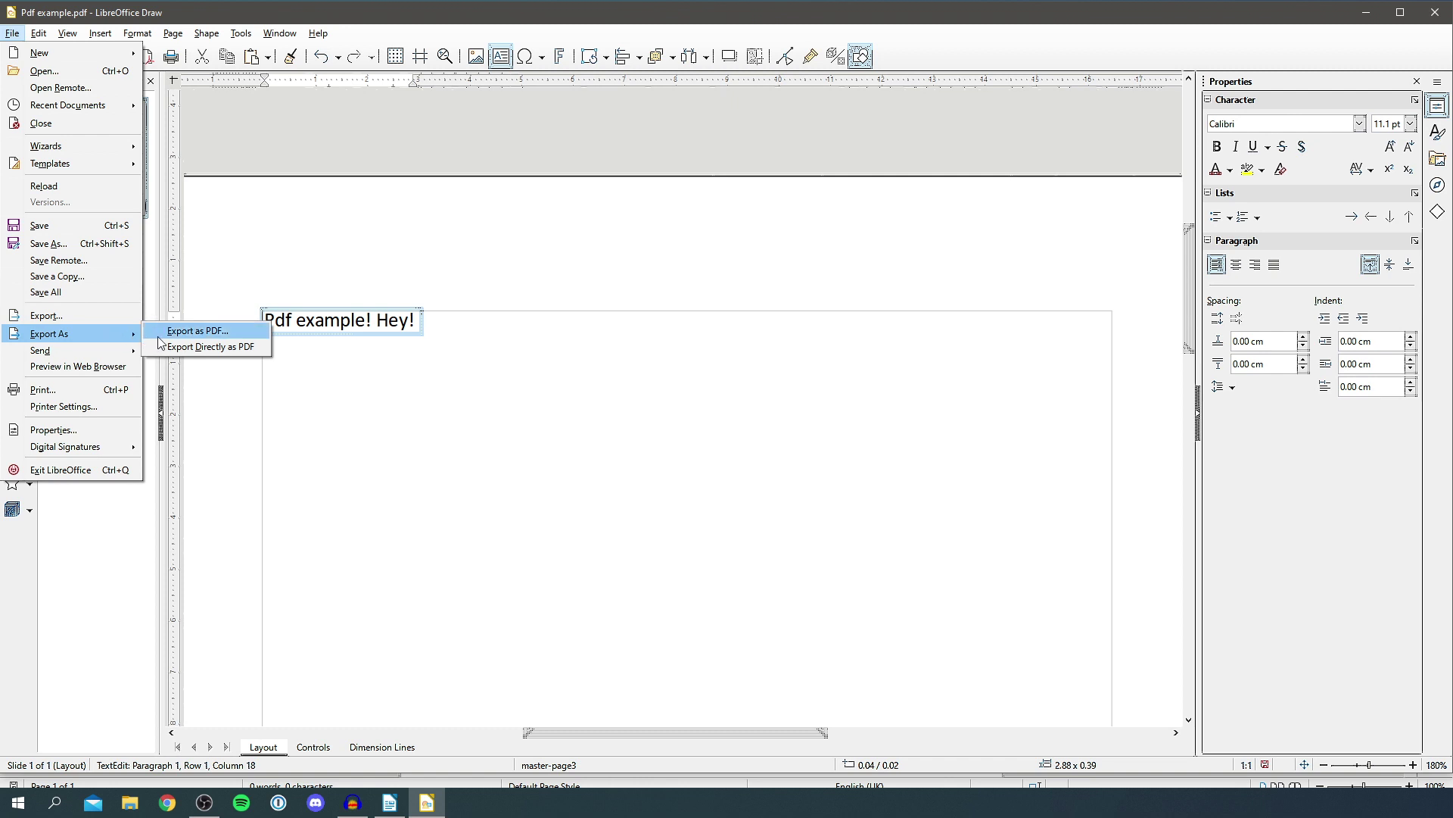
click(189, 333)
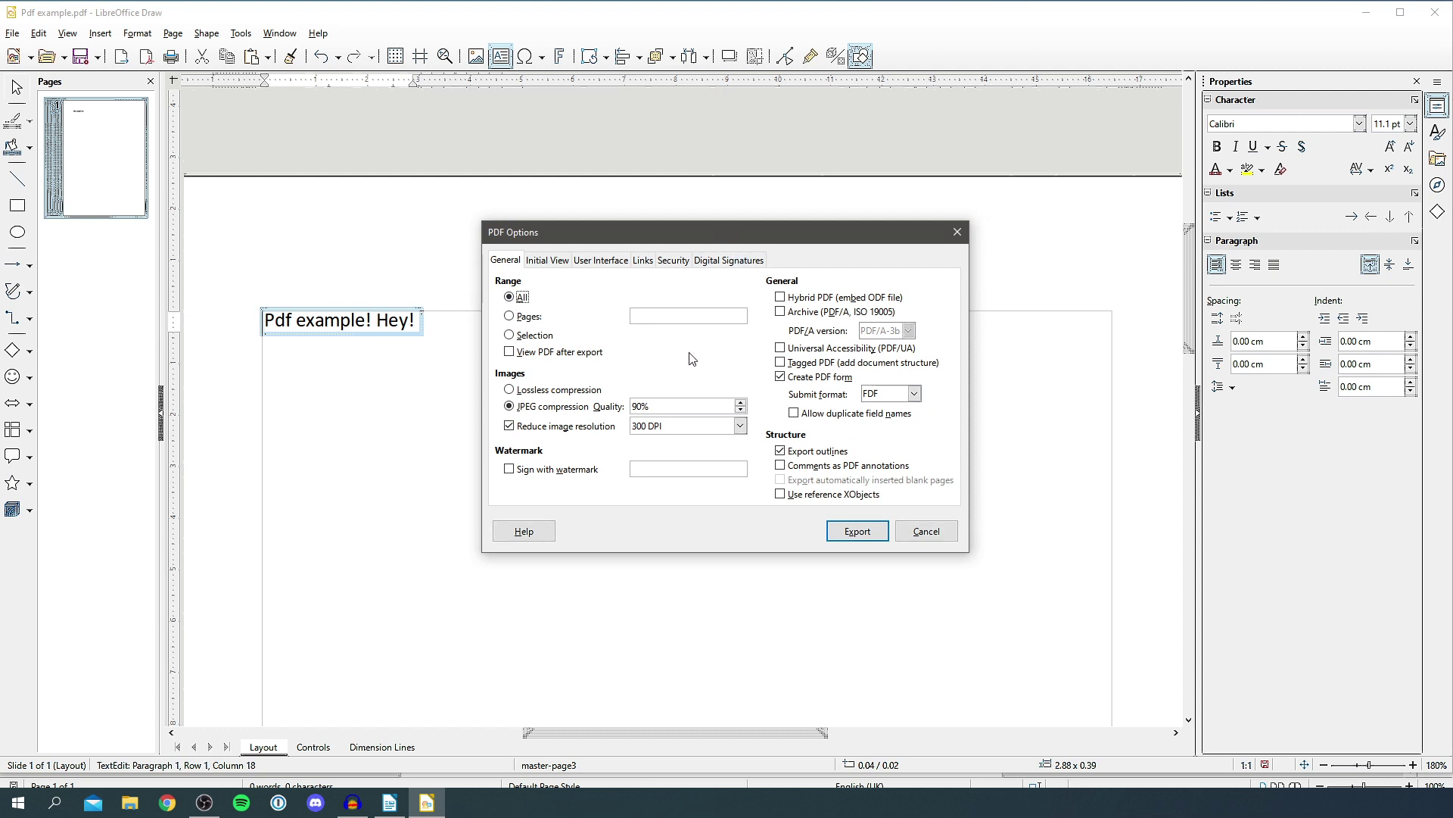
click(858, 532)
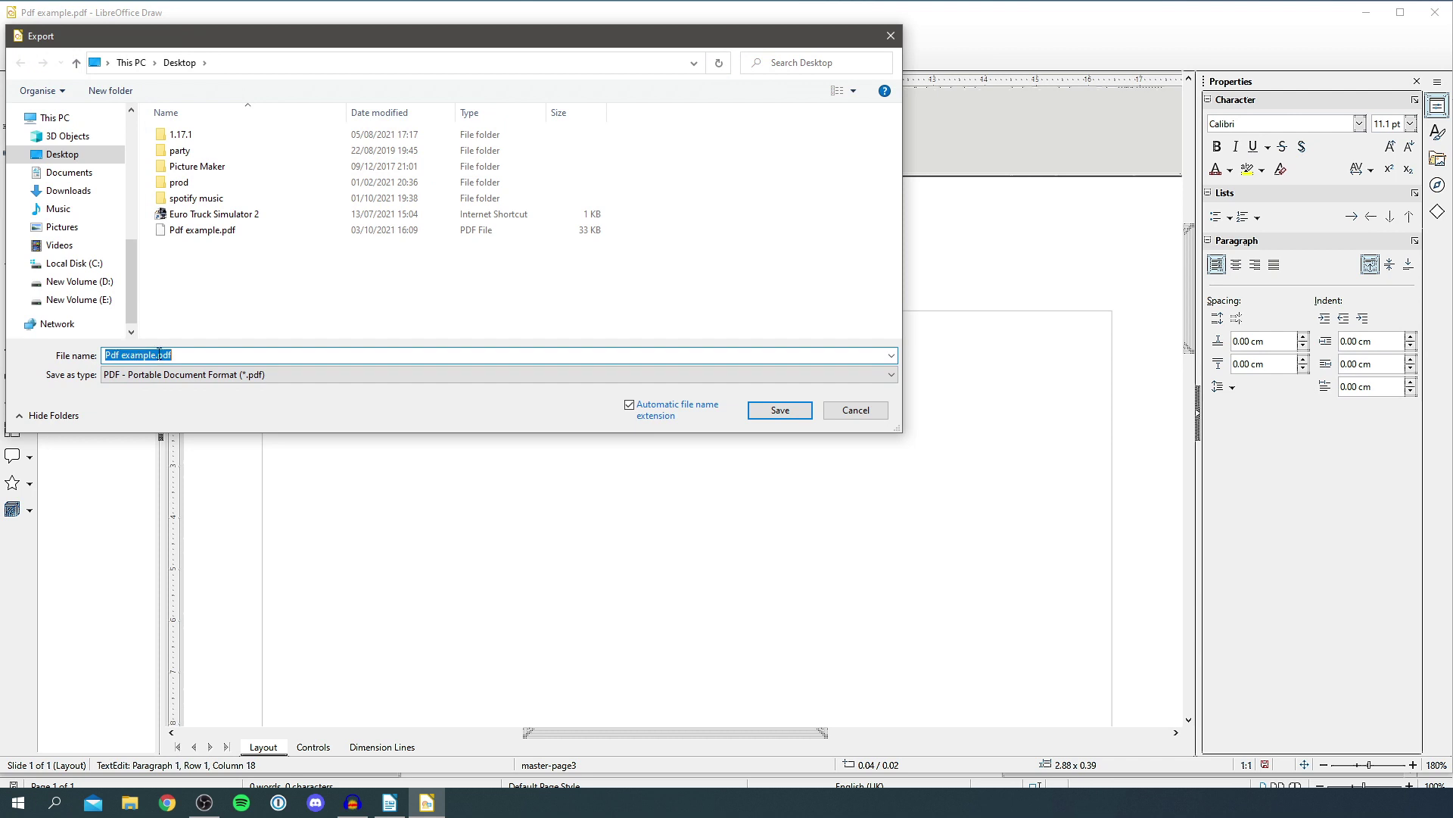
click(159, 355)
key(Return)
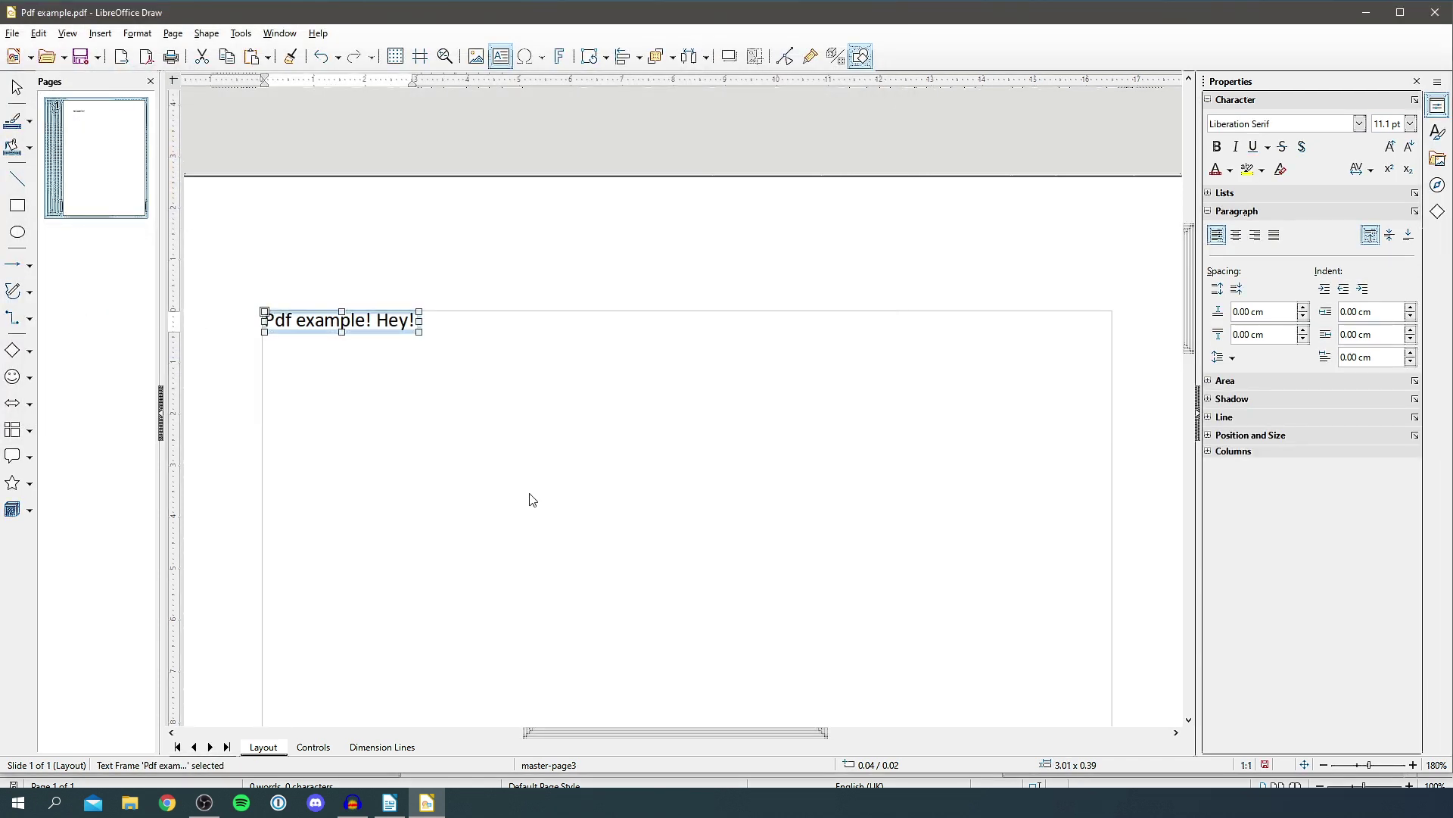
click(1368, 15)
click(1369, 12)
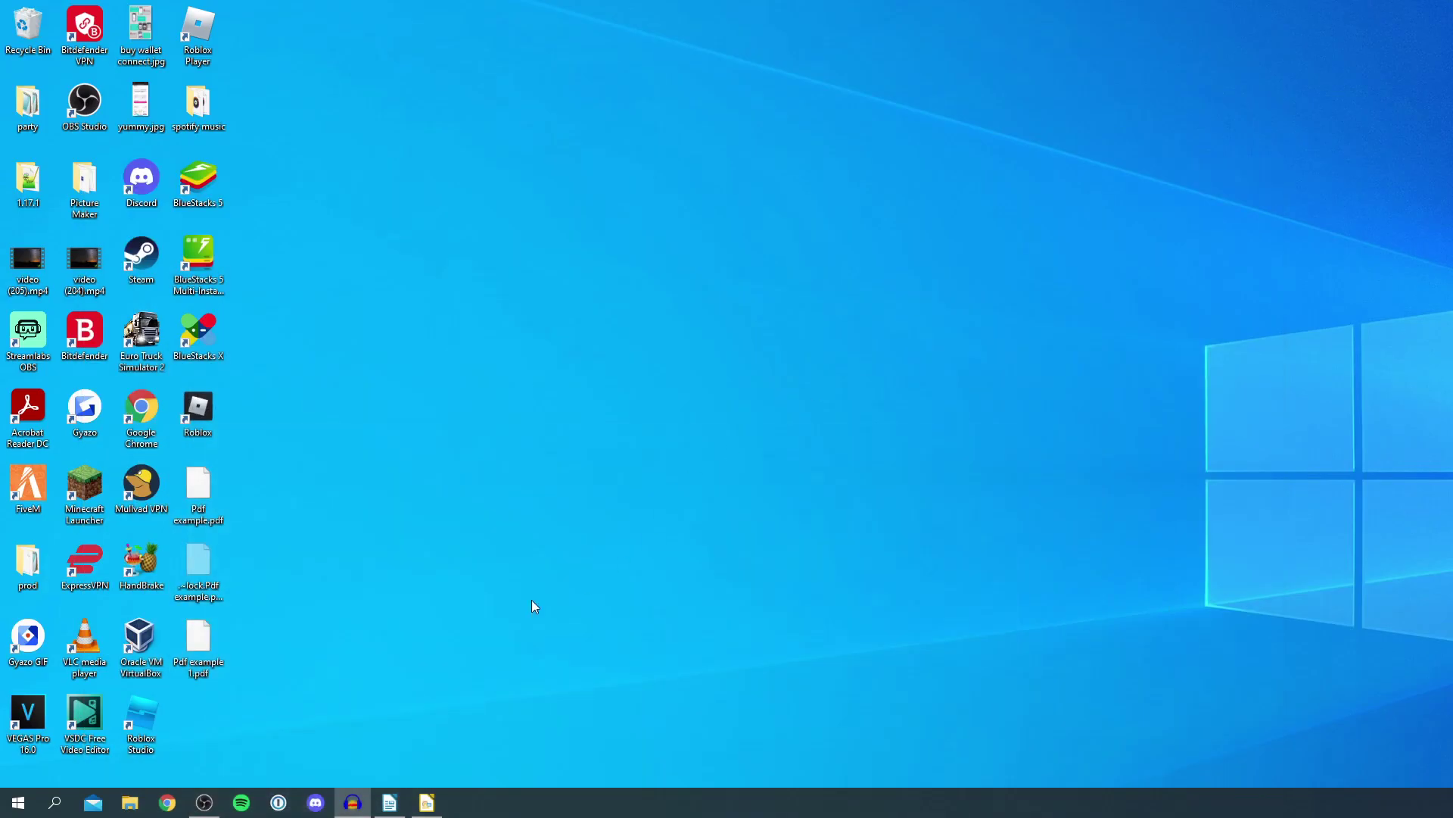
right_click(197, 642)
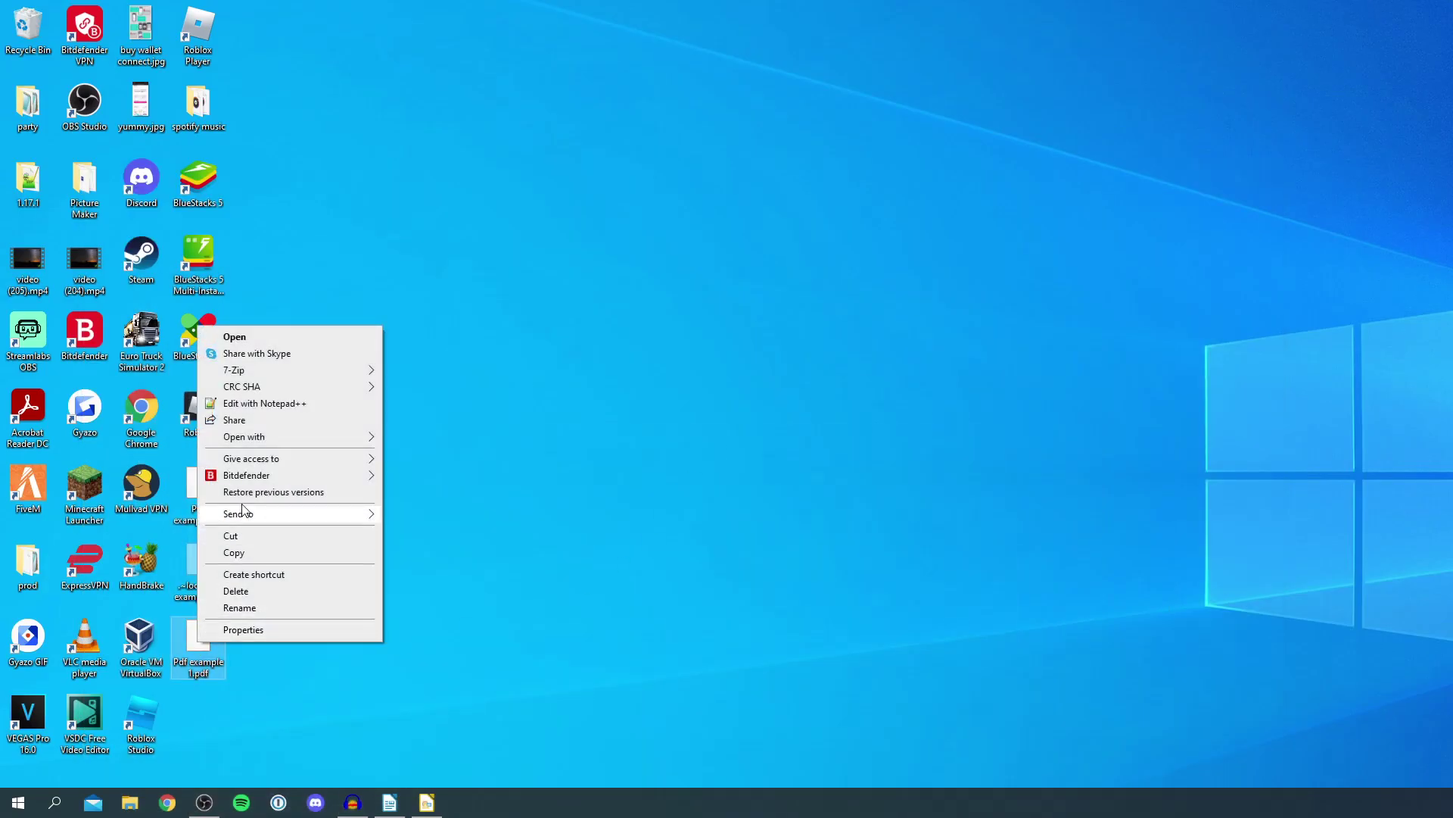
mouse_move(256, 439)
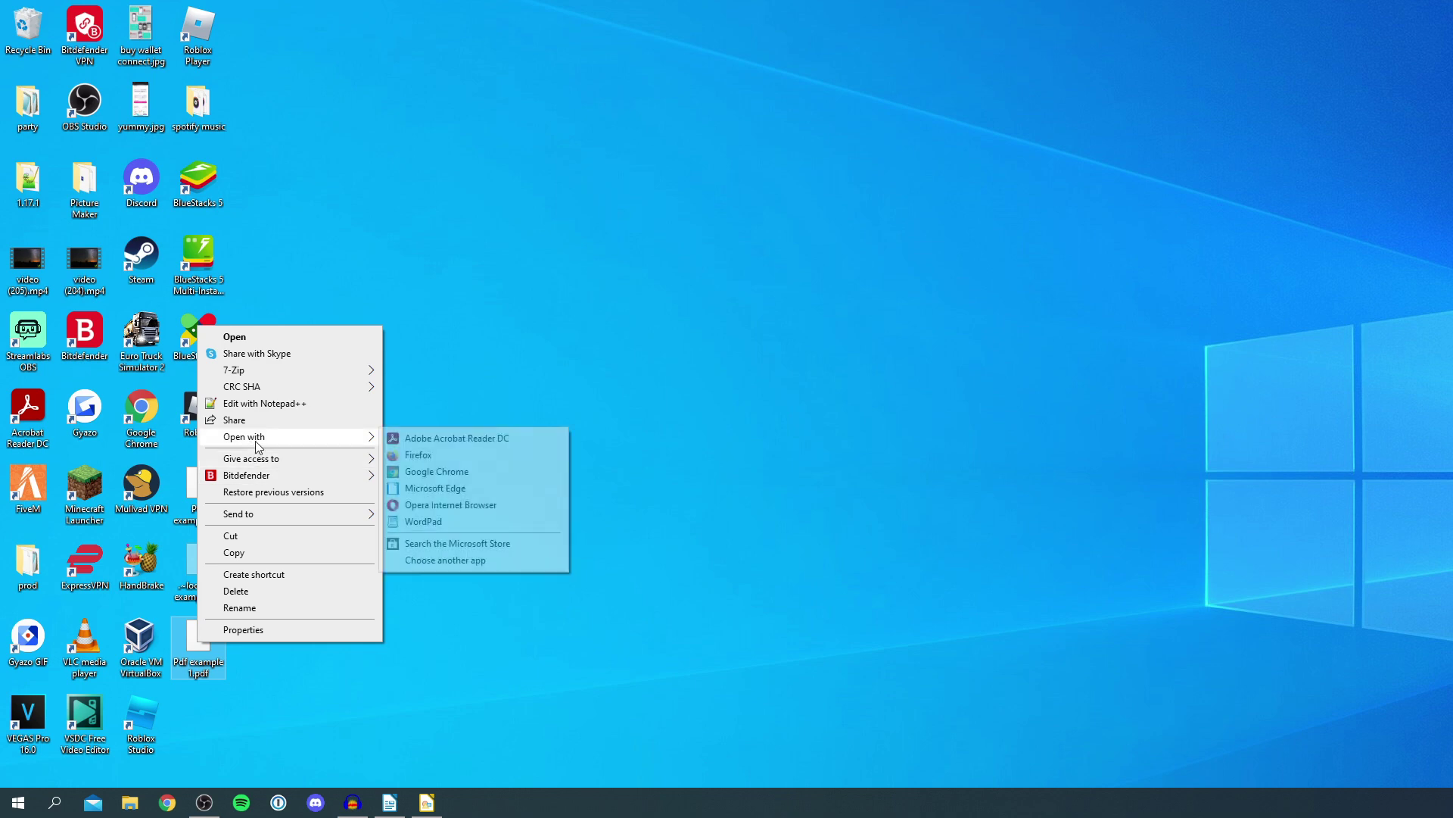
click(413, 470)
triple_click(687, 209)
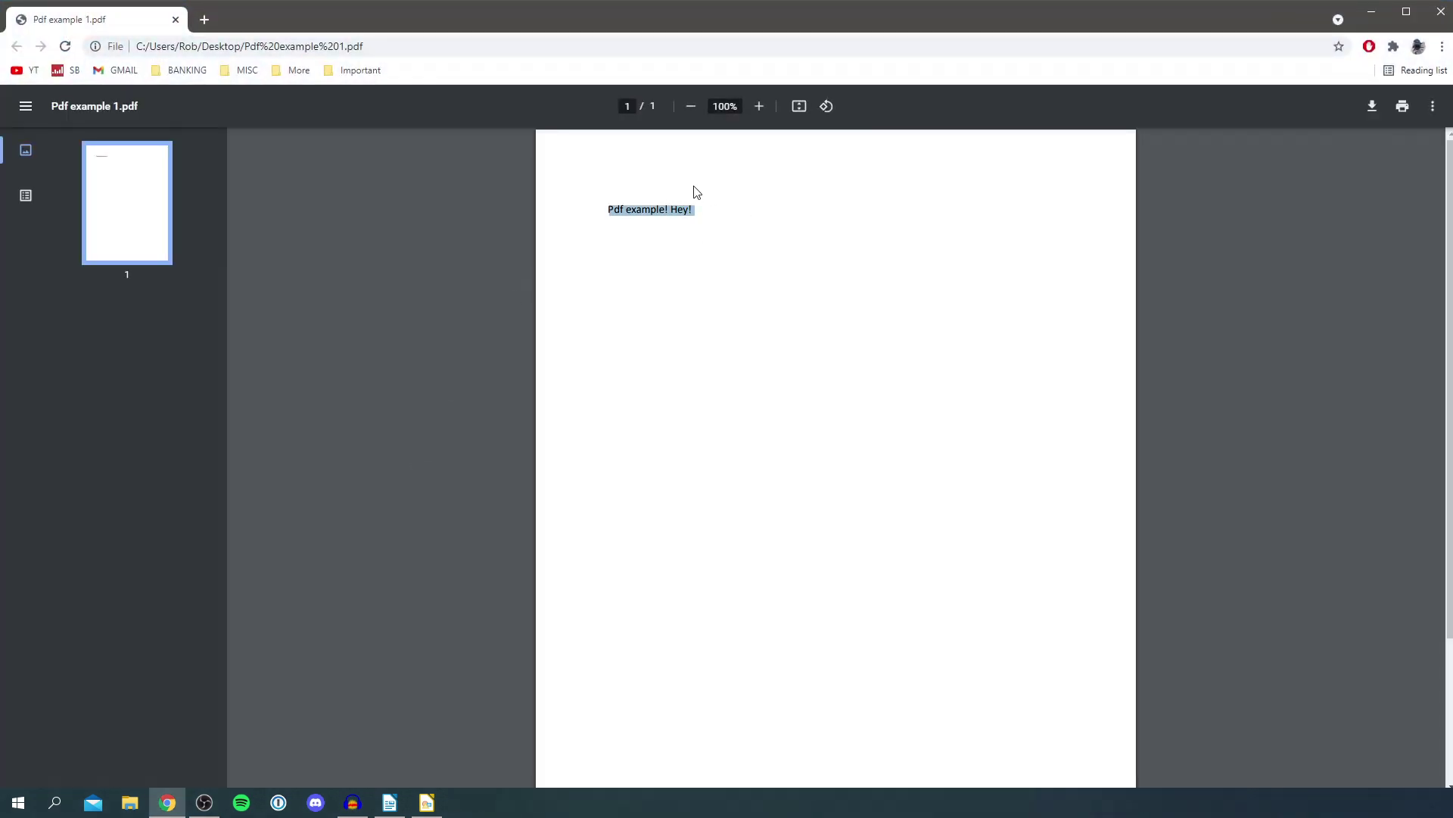
click(1440, 11)
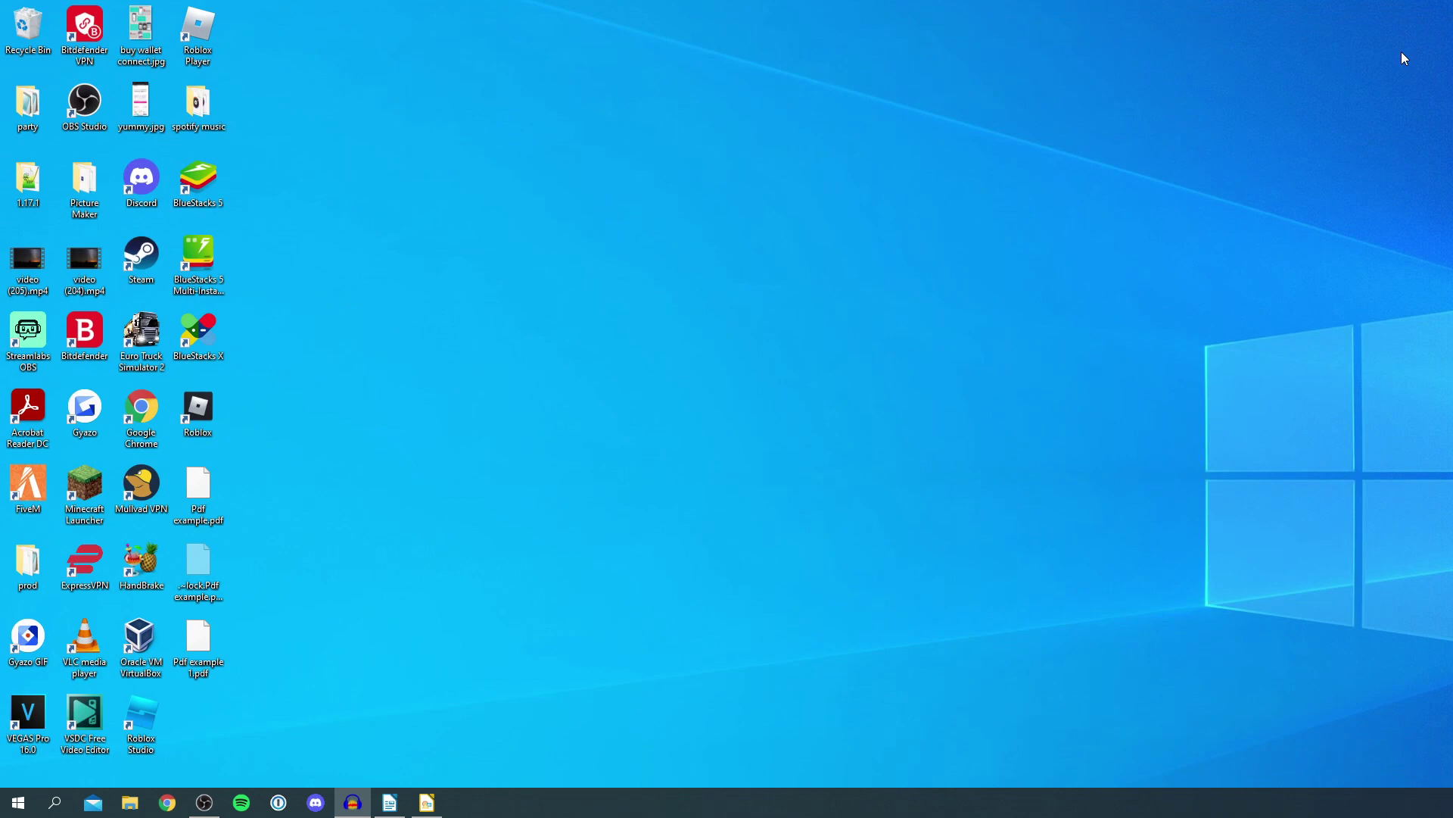